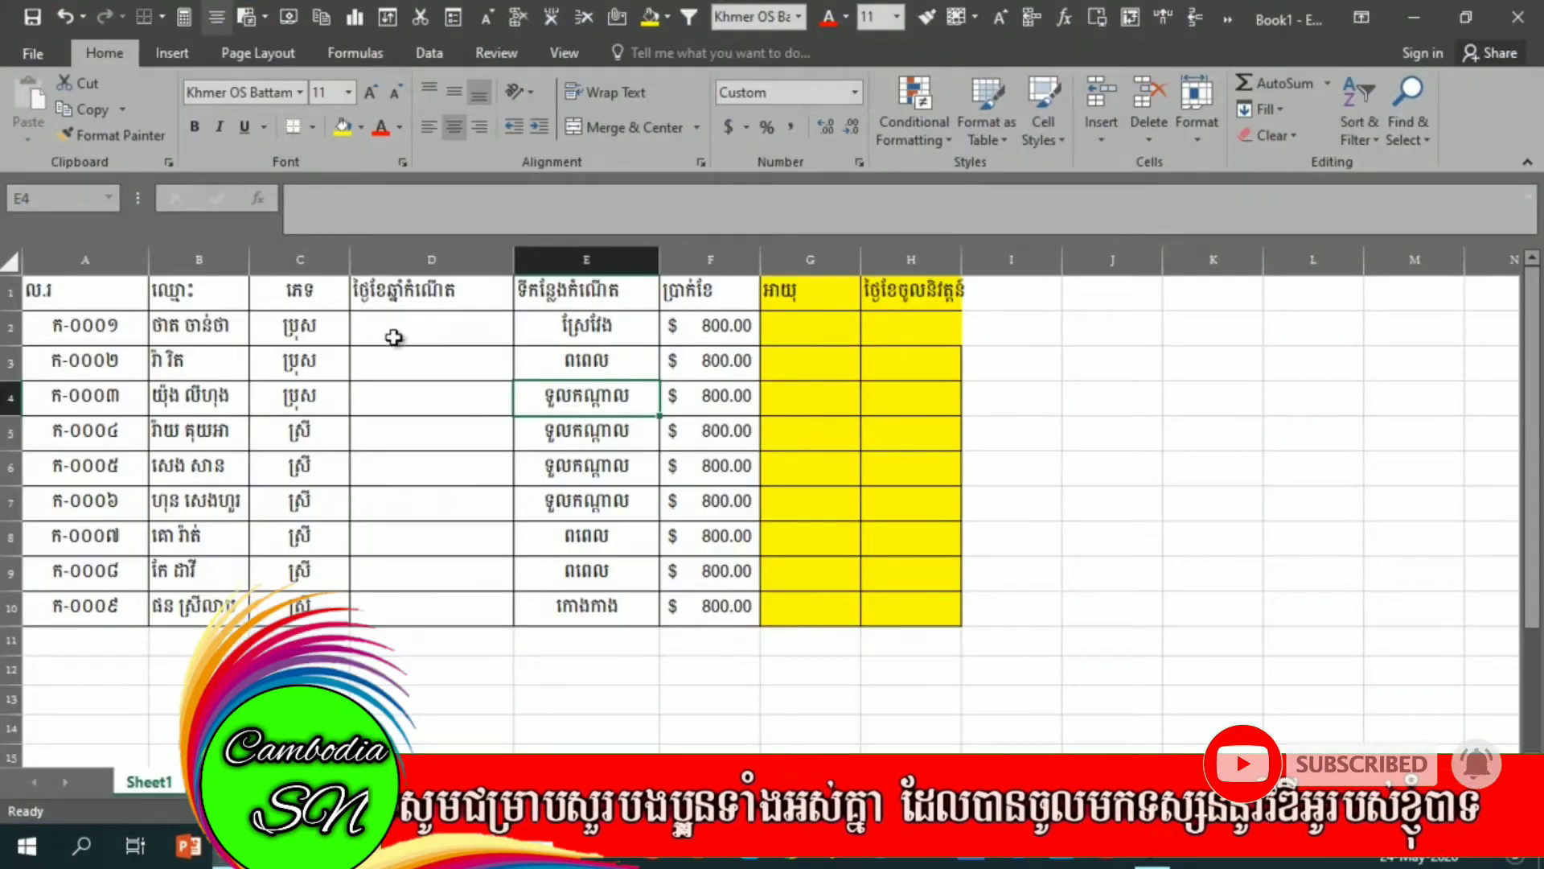
- Click through the empty birth-date cells between D2 and D7
left_click(406, 335)
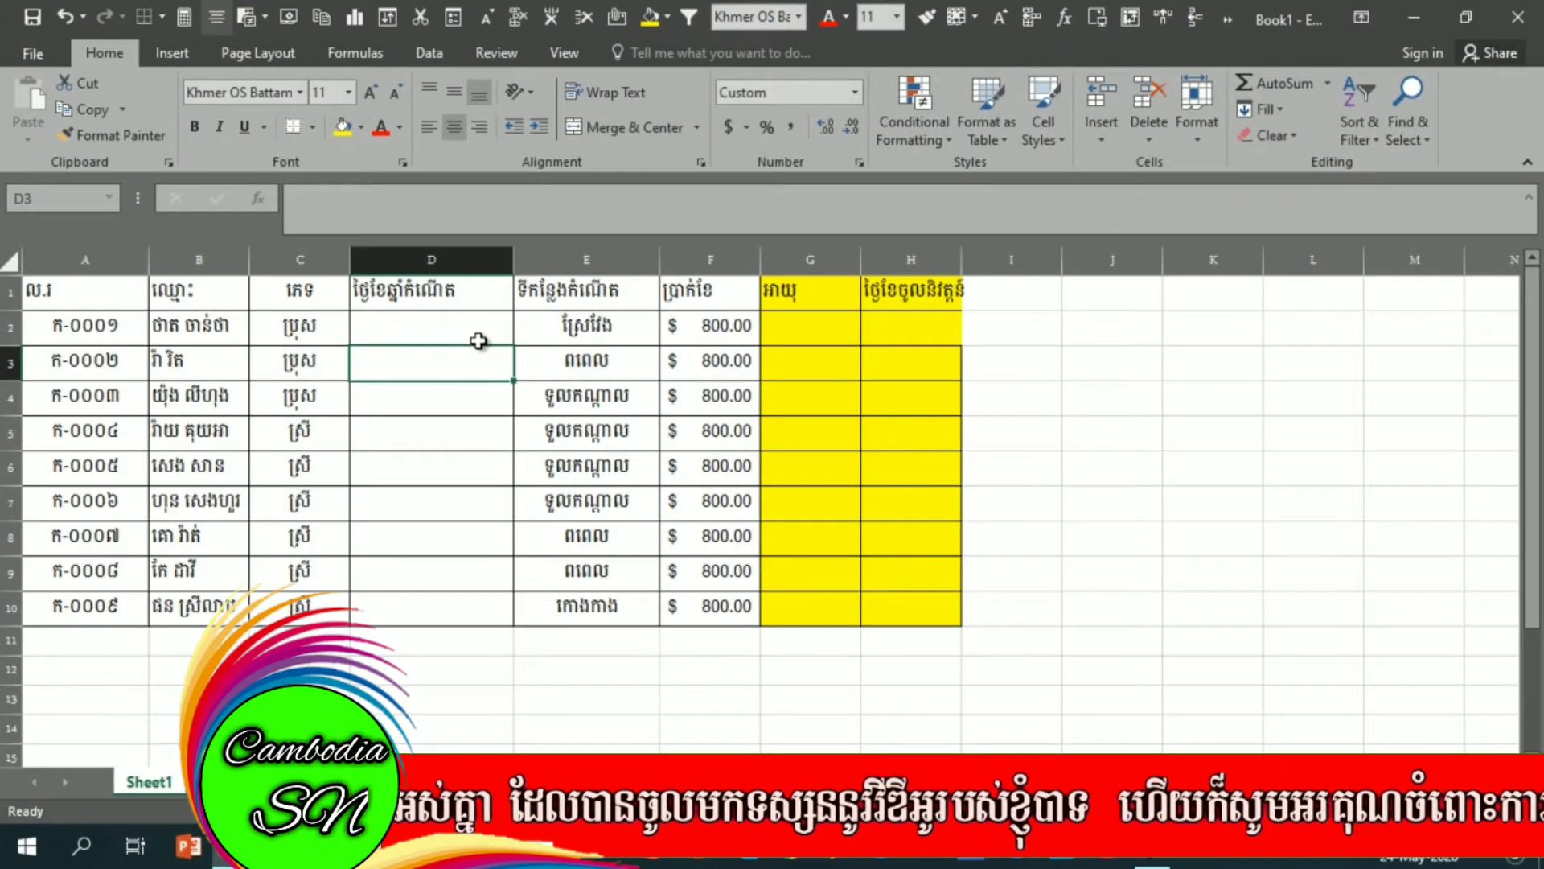
left_click(467, 402)
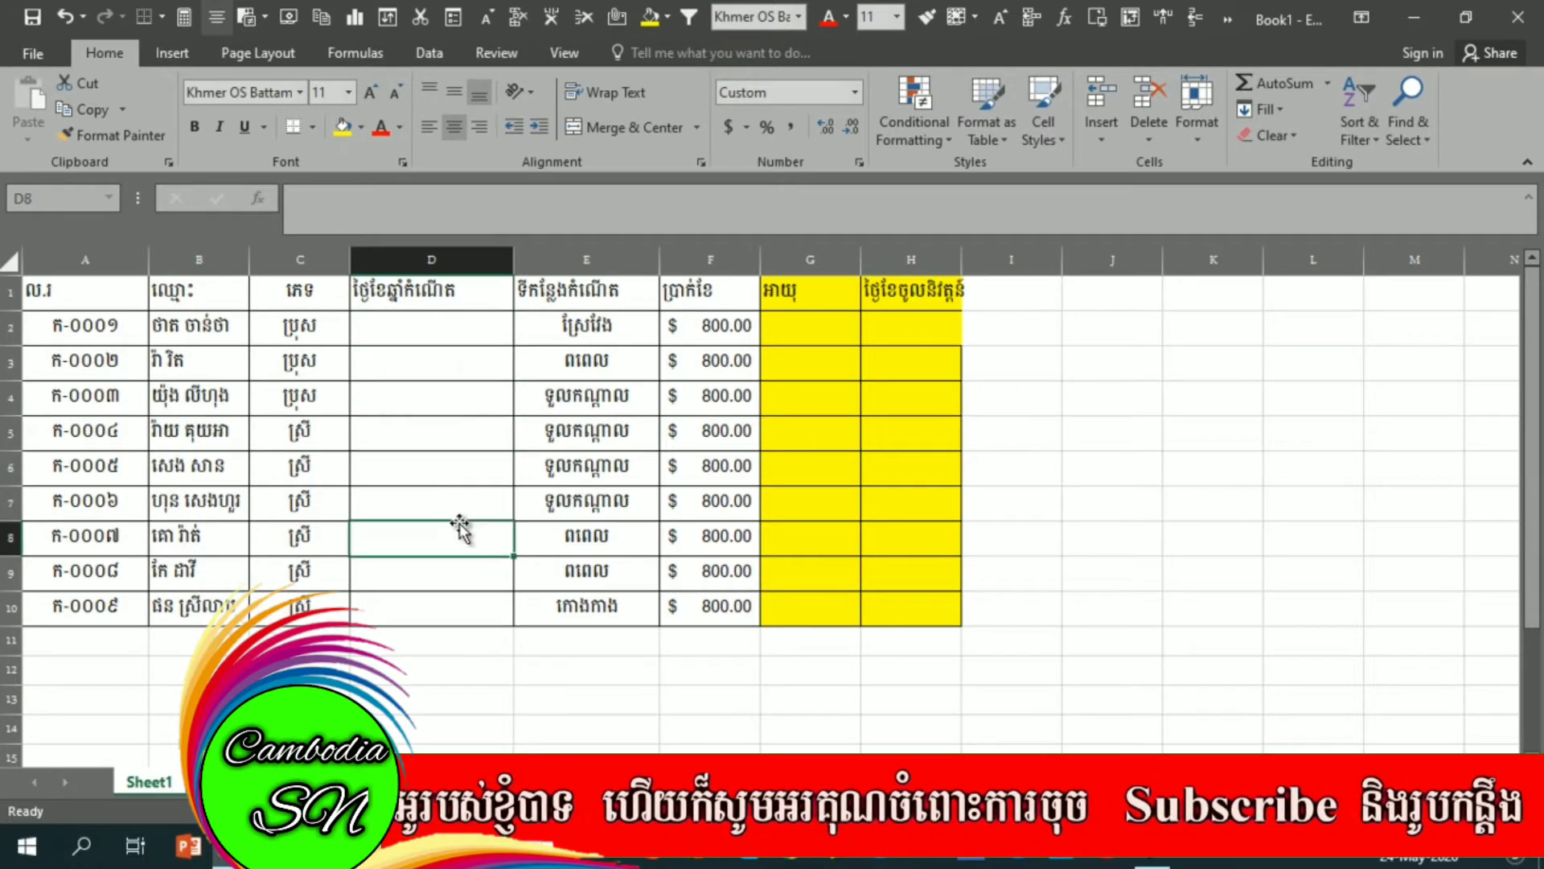
left_click(458, 506)
left_click(444, 336)
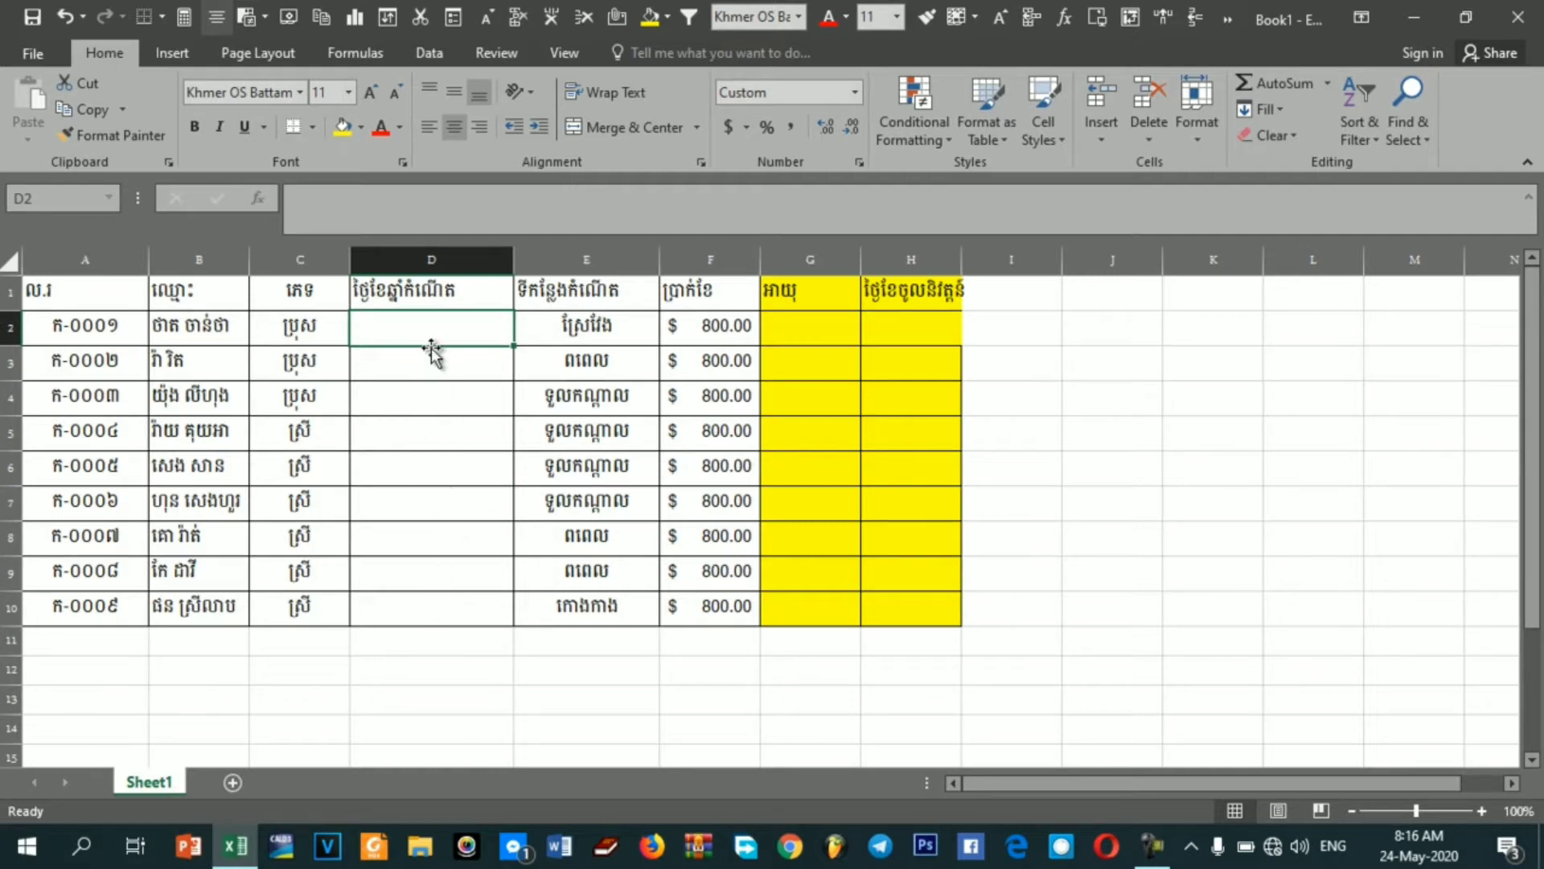
left_click(438, 364)
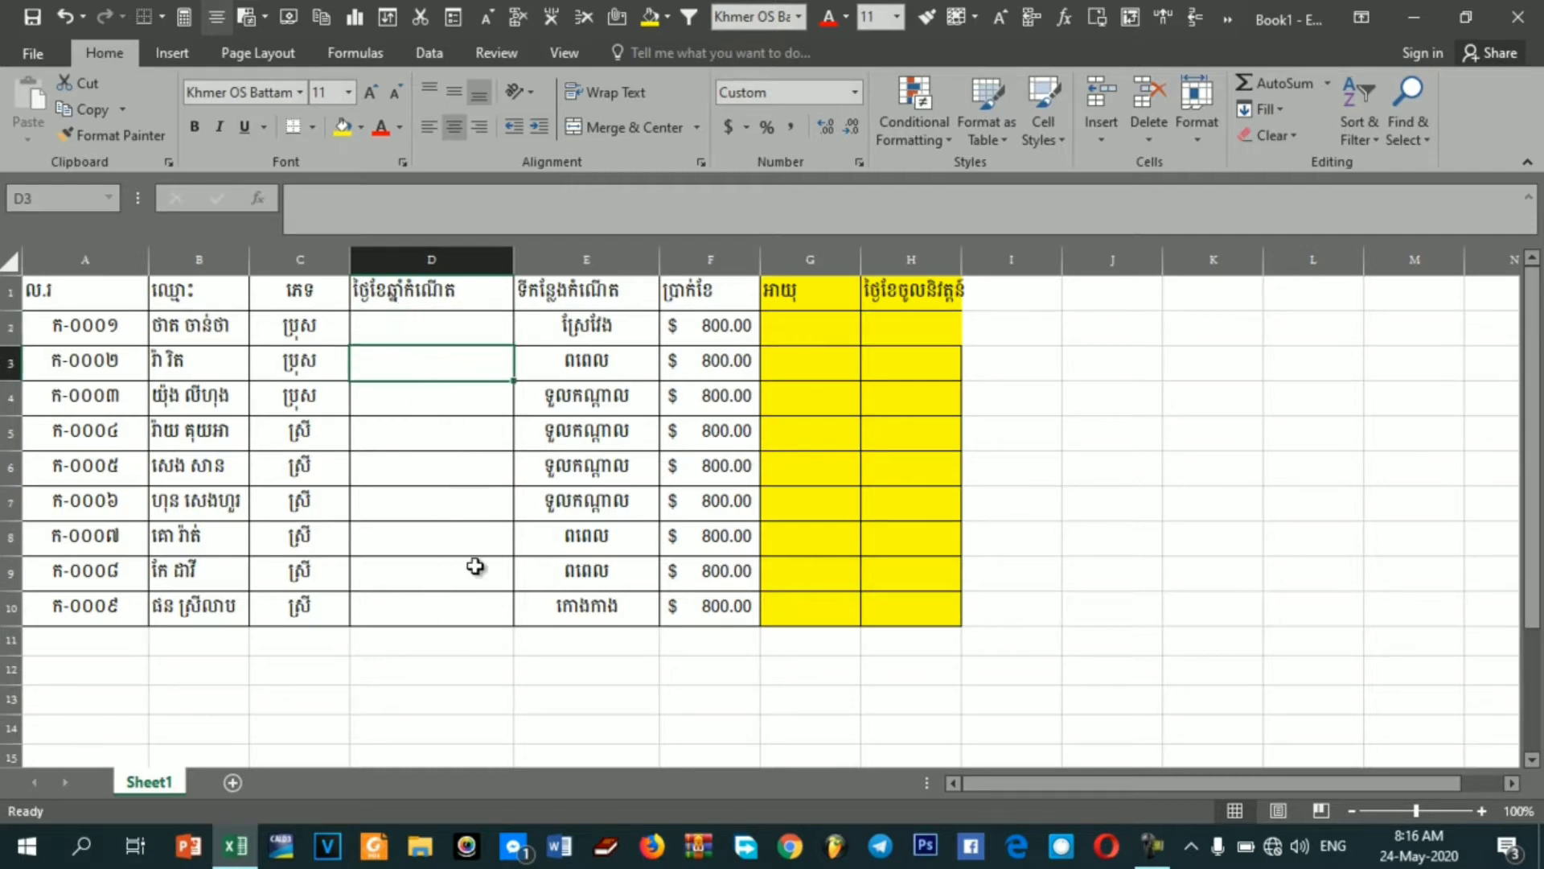
left_click(463, 322)
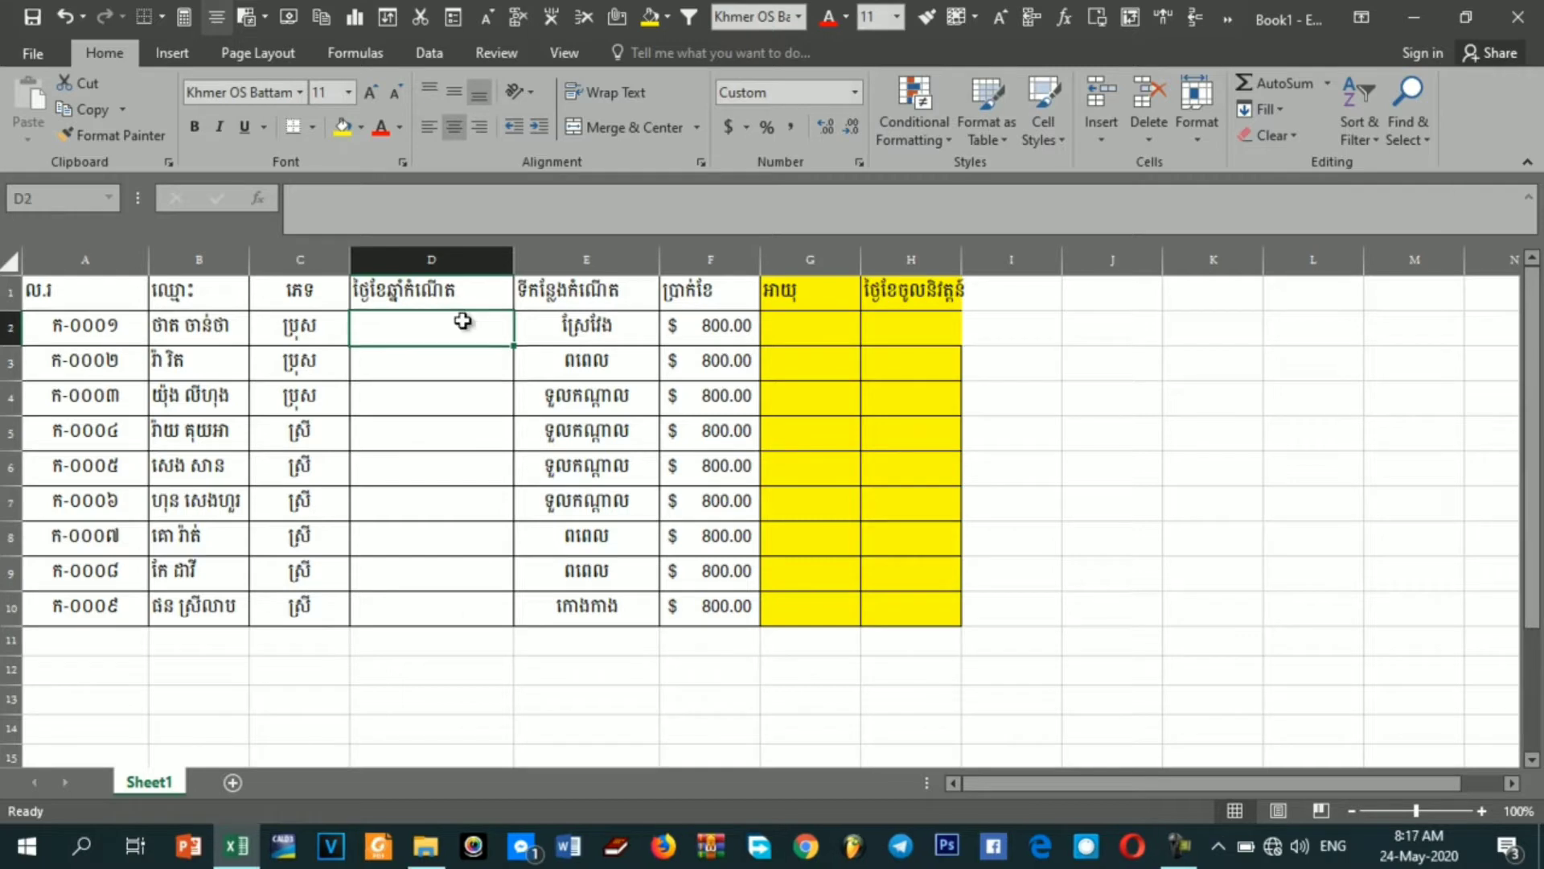
left_click(463, 322)
left_click(475, 377)
- Select D2:D10 and open Format Cells from the right-click menu
mouse_move(460, 336)
left_mouse_down()
mouse_move(427, 620)
mouse_move(442, 338)
mouse_move(442, 609)
left_mouse_up()
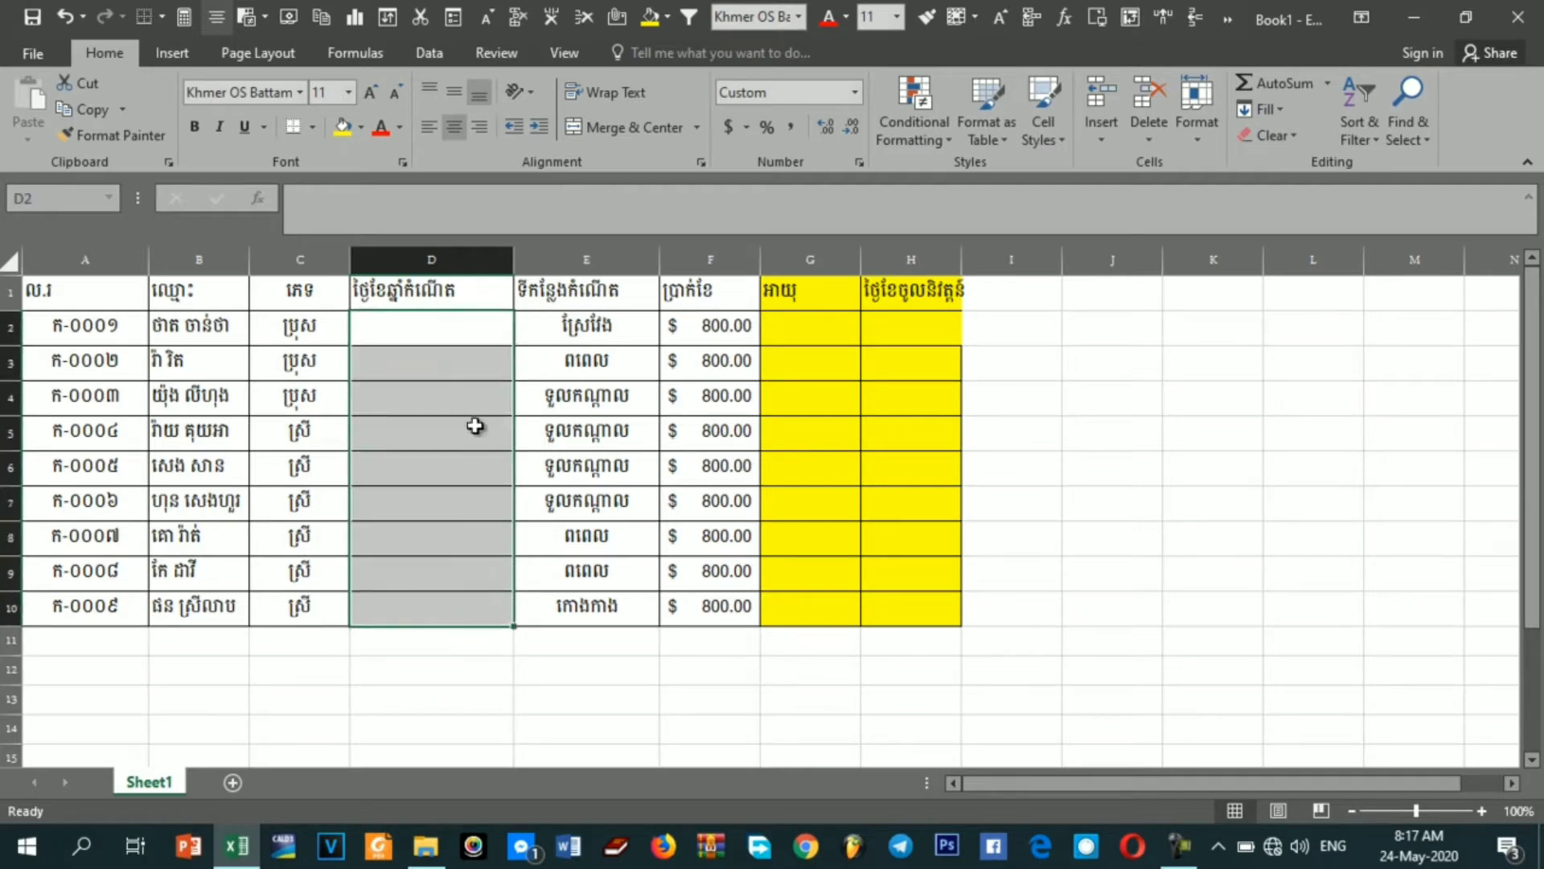
right_click(465, 364)
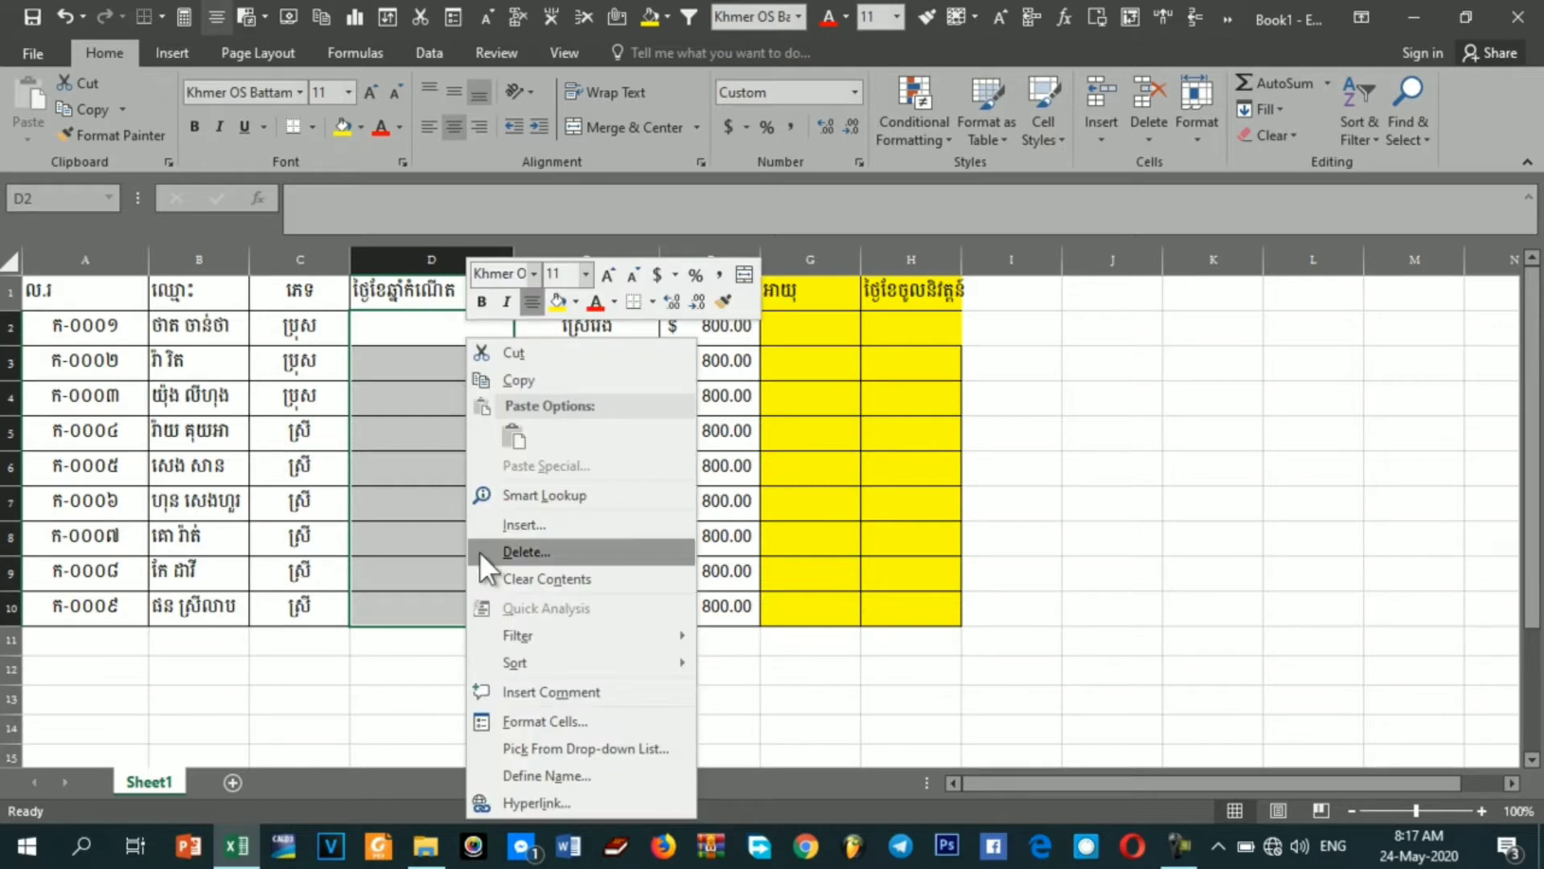
key("Escape")
right_click(412, 380)
key("Escape")
left_click(426, 329)
left_click_drag(427, 329, 414, 595)
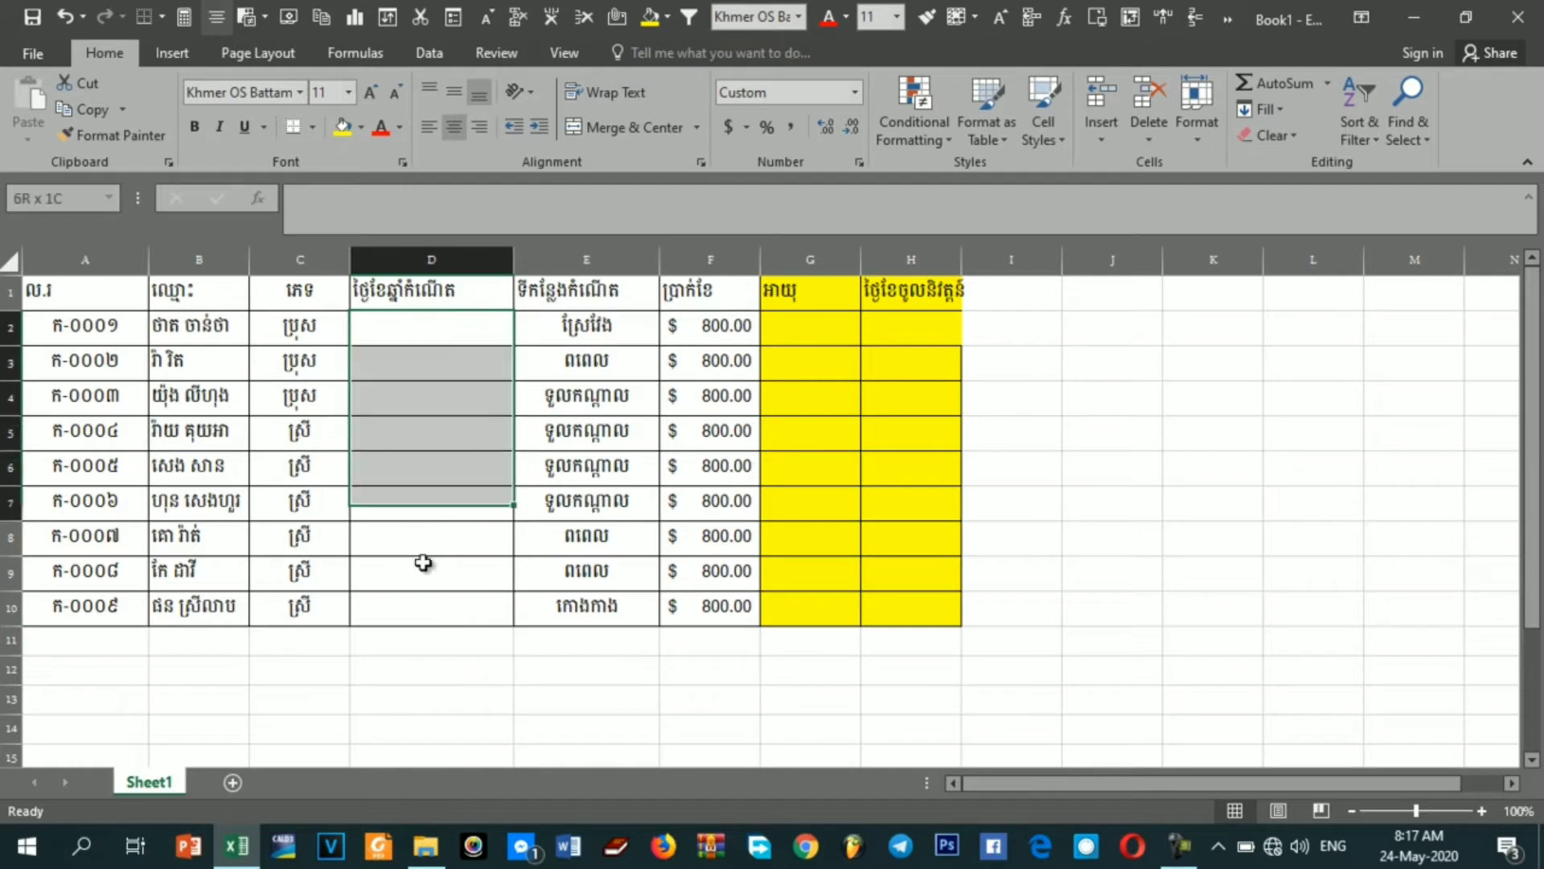
right_click(430, 395)
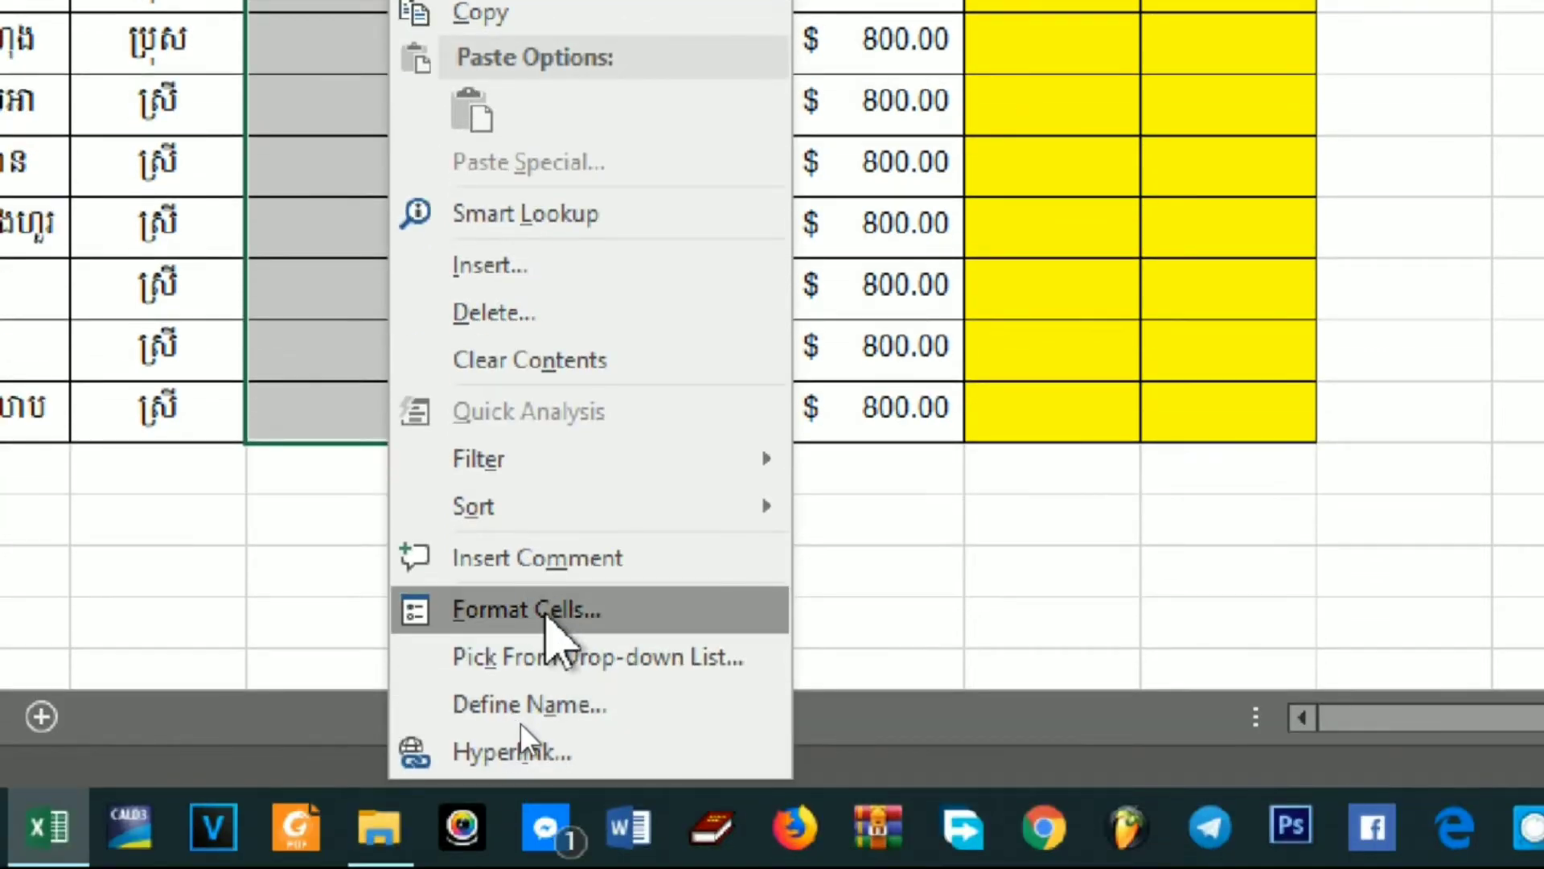
left_click(545, 611)
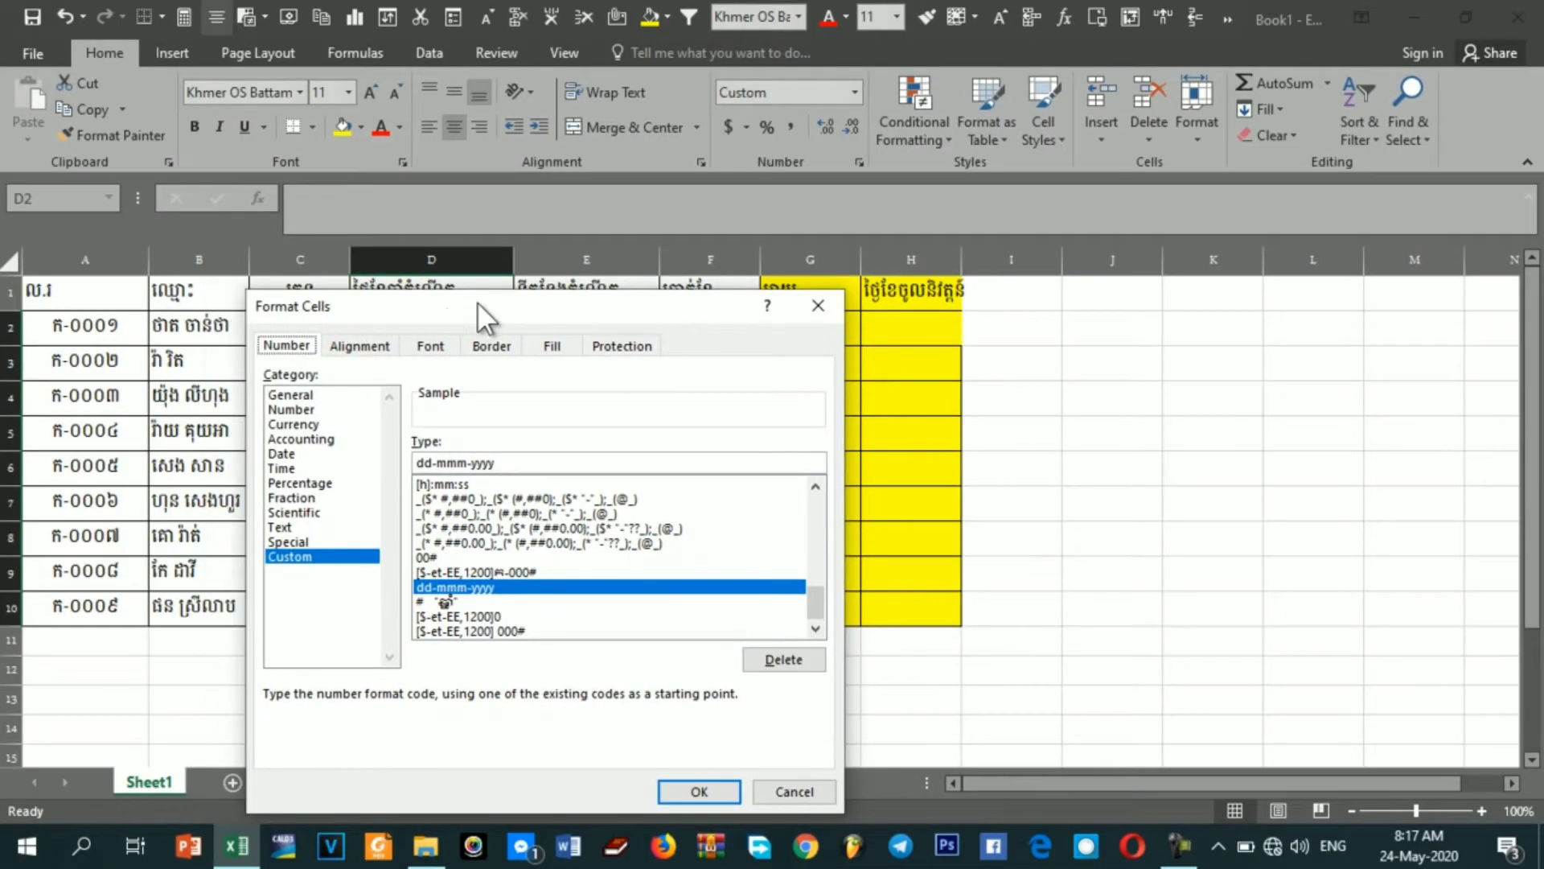
- In the Custom category, replace the Type code with DDD-mmm-yyyy
left_click_drag(452, 305, 450, 231)
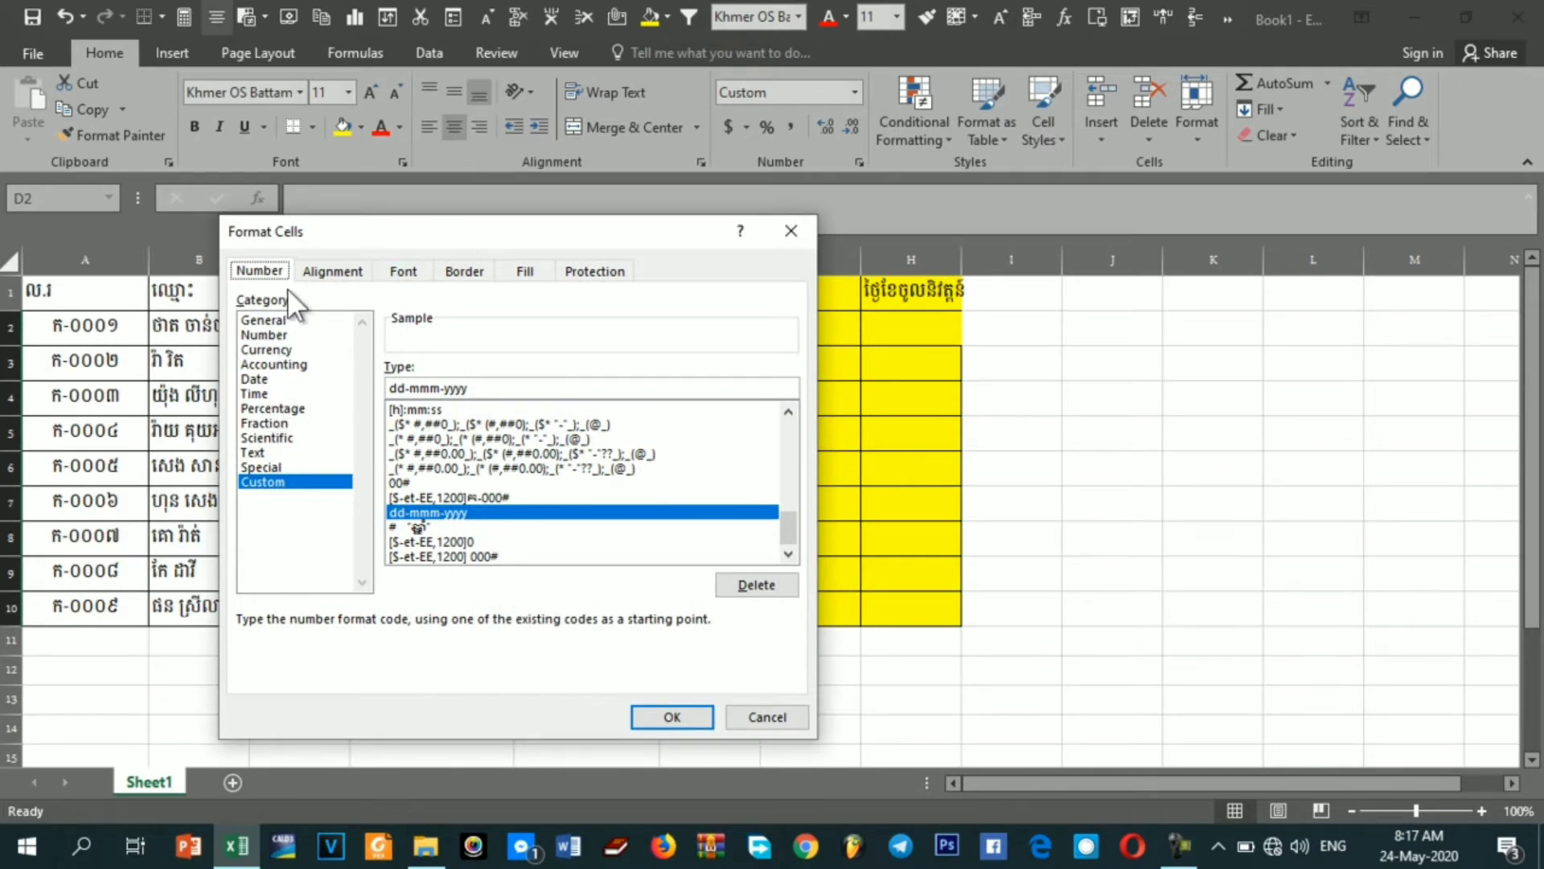
left_click(291, 318)
left_click(283, 479)
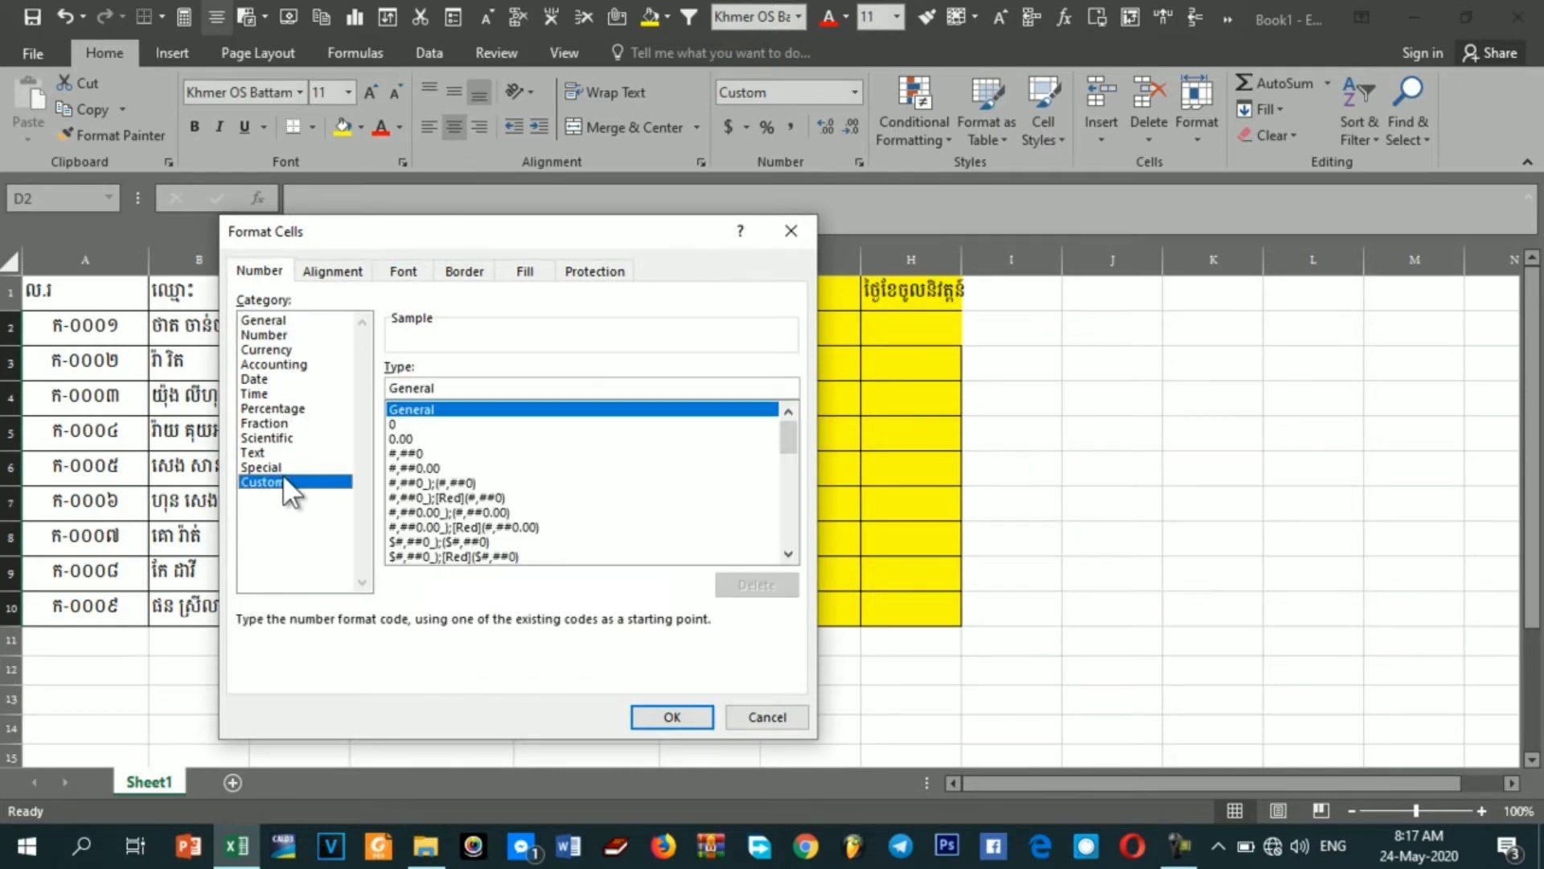
left_click(466, 388)
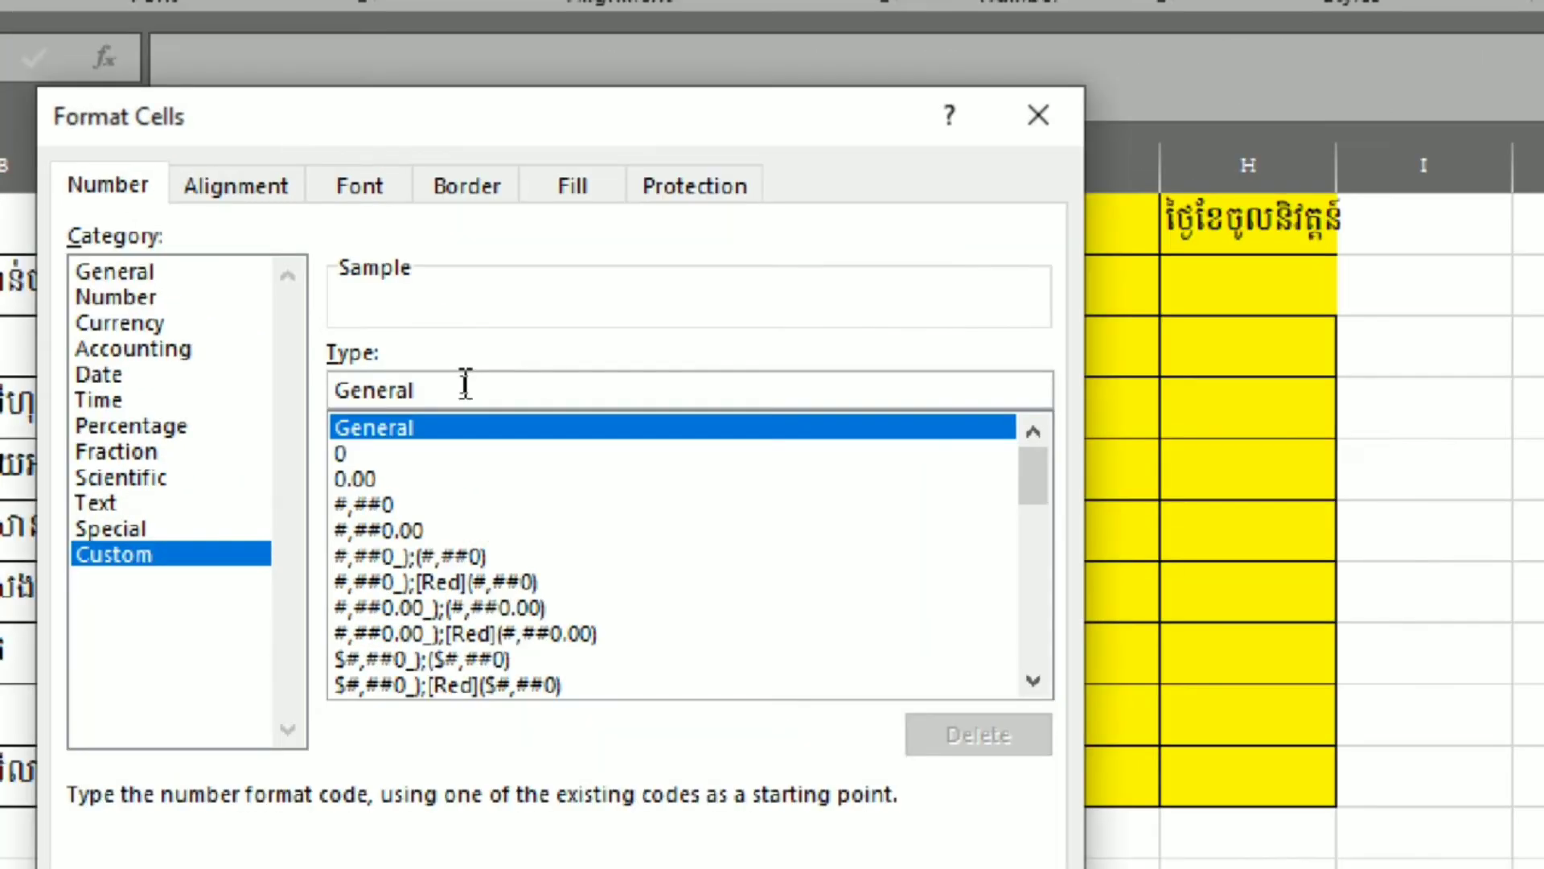
key("BackSpace")
key("BackSpace")
key("BackSpace")
key("BackSpace")
key("BackSpace")
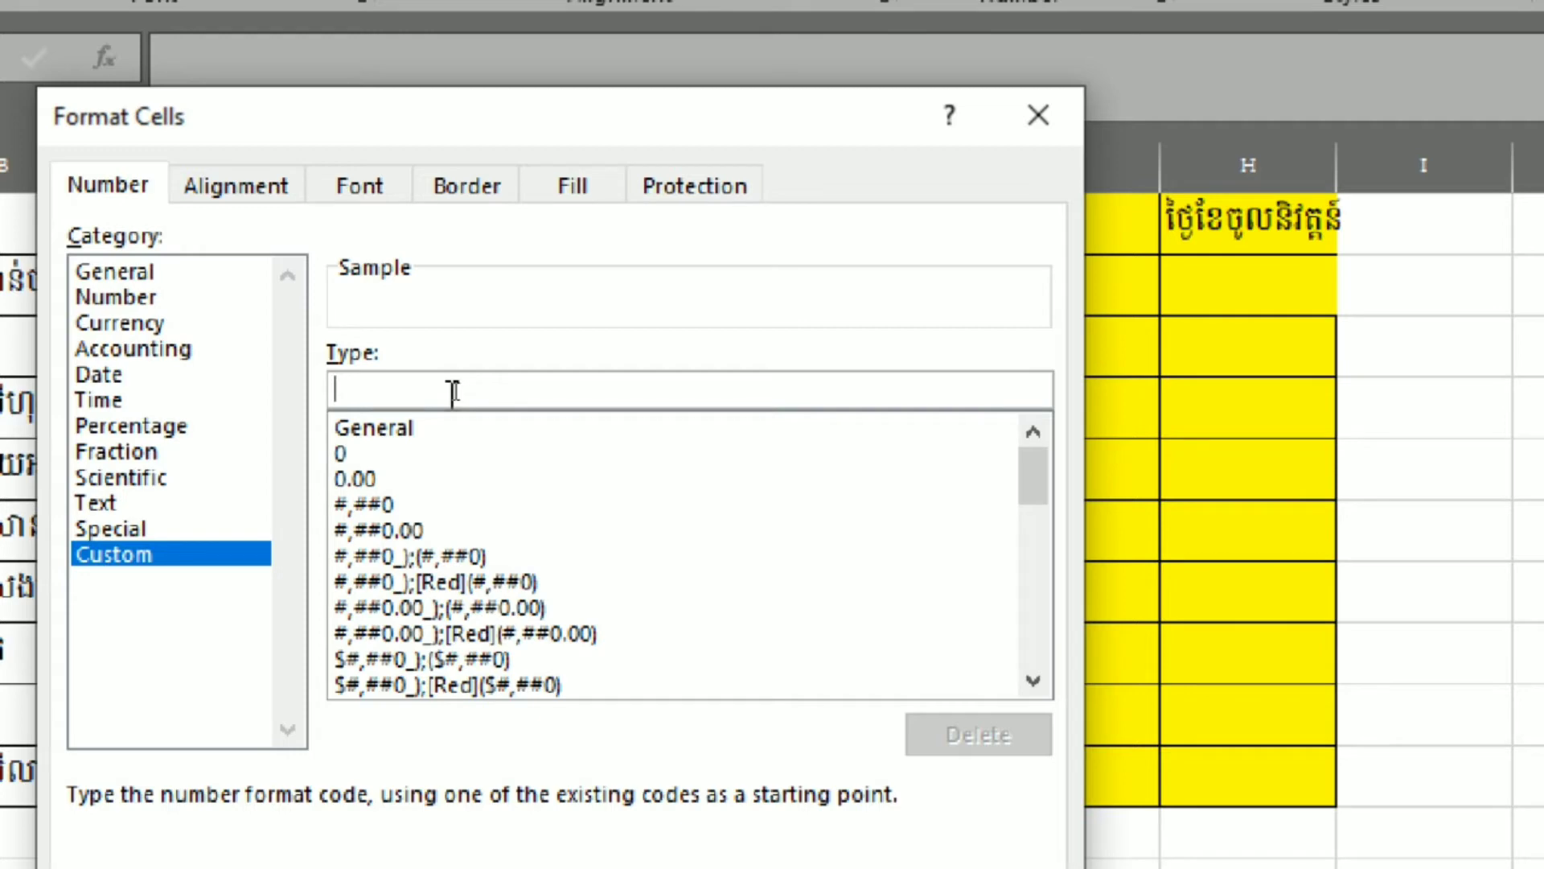
type("DDD-")
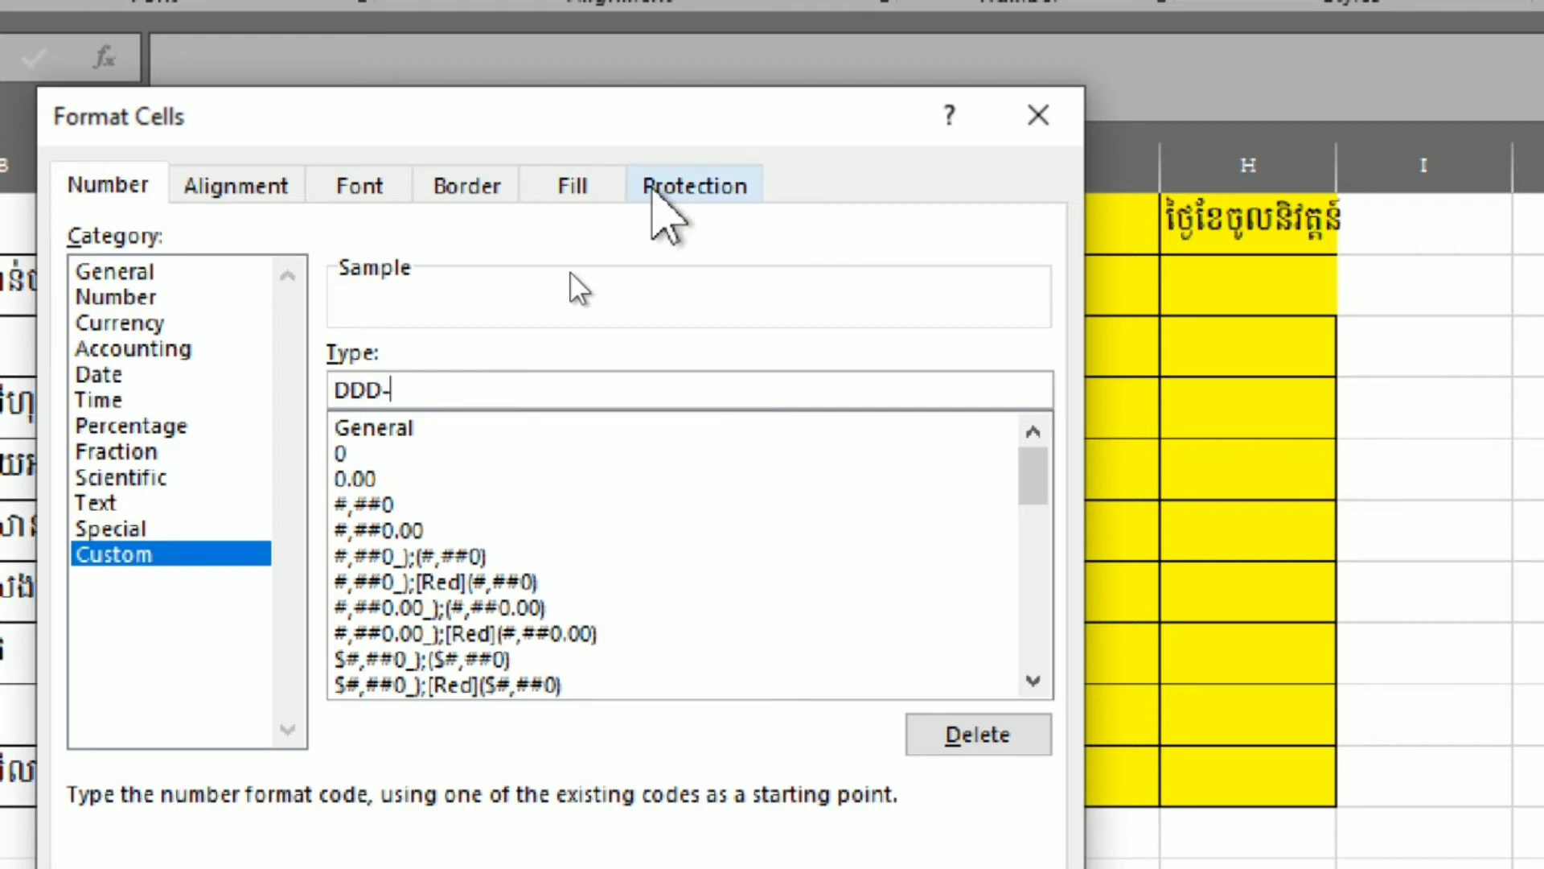
type("mmm-yyyy")
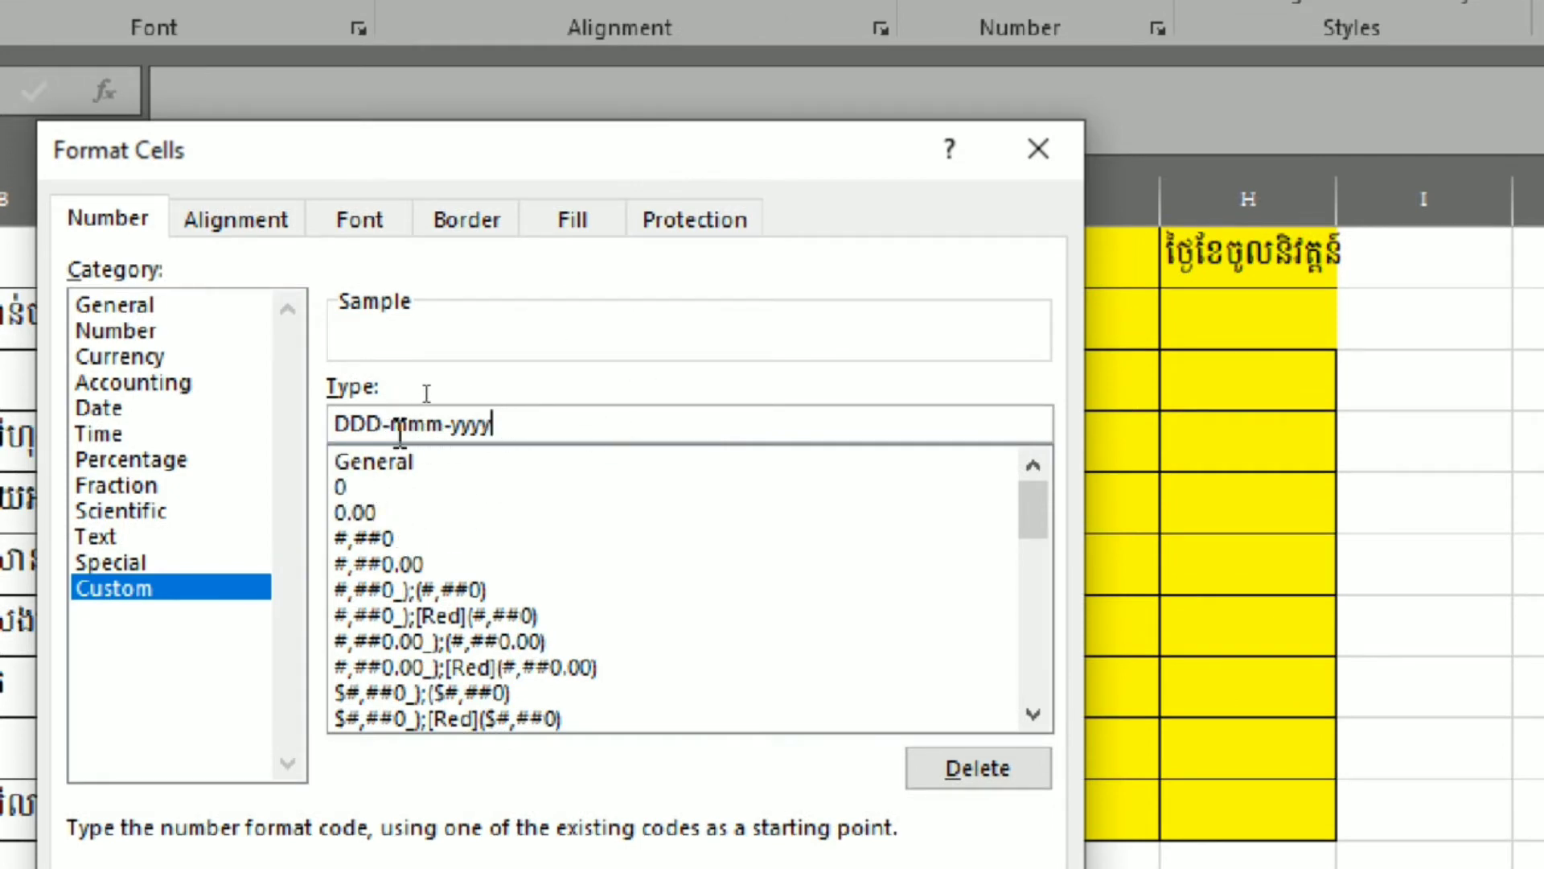
scroll(748, 499, "down", 6)
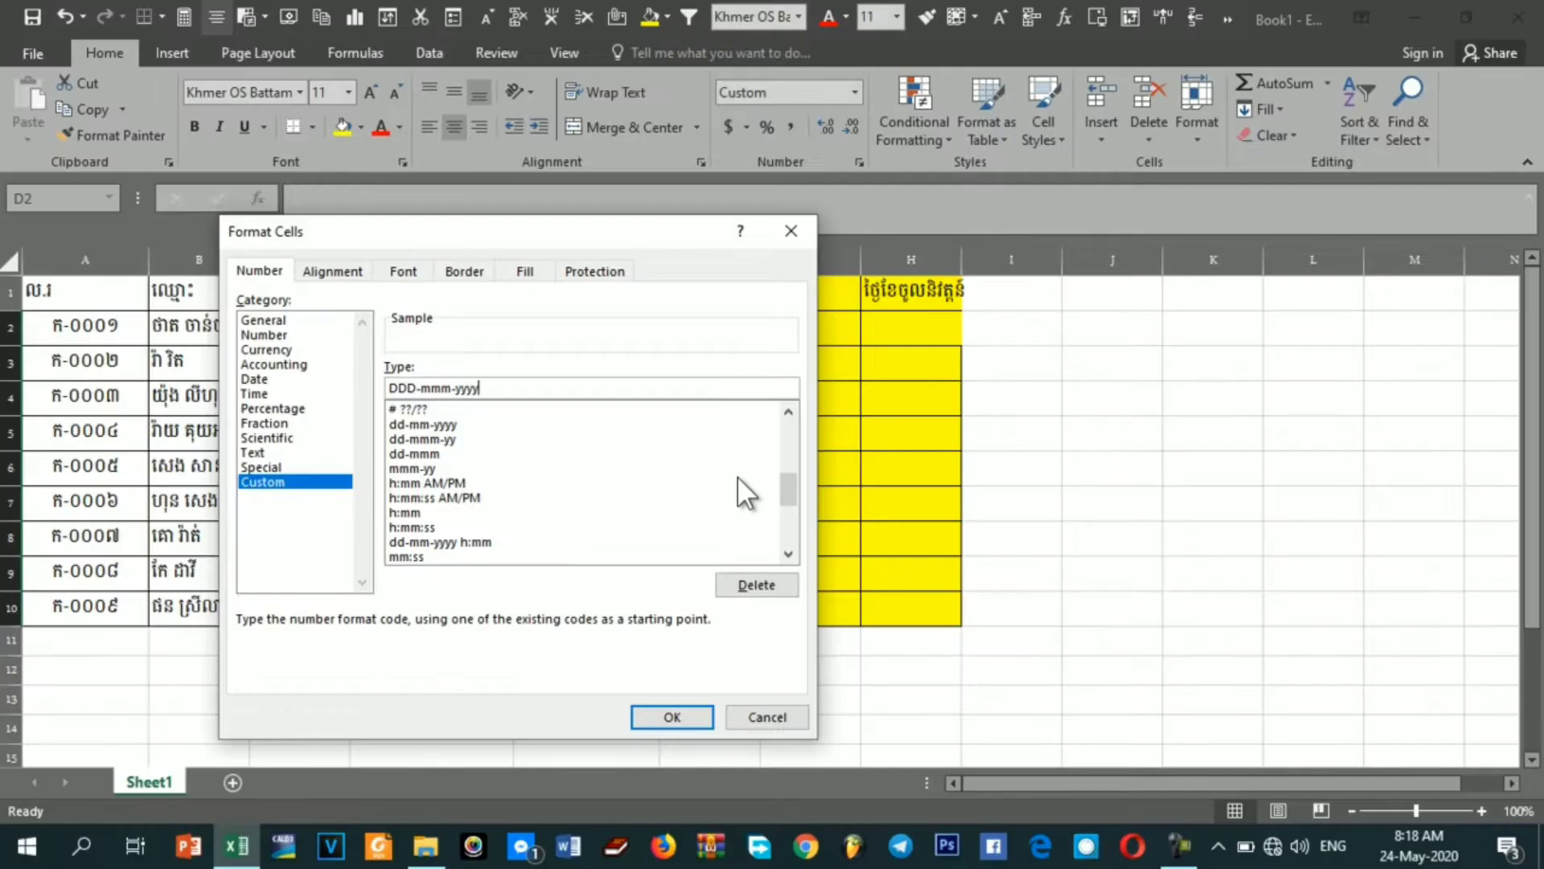
- Apply the format and enter 5-6-98 in D2, which displays Fri-Jun-1998
left_click(653, 724)
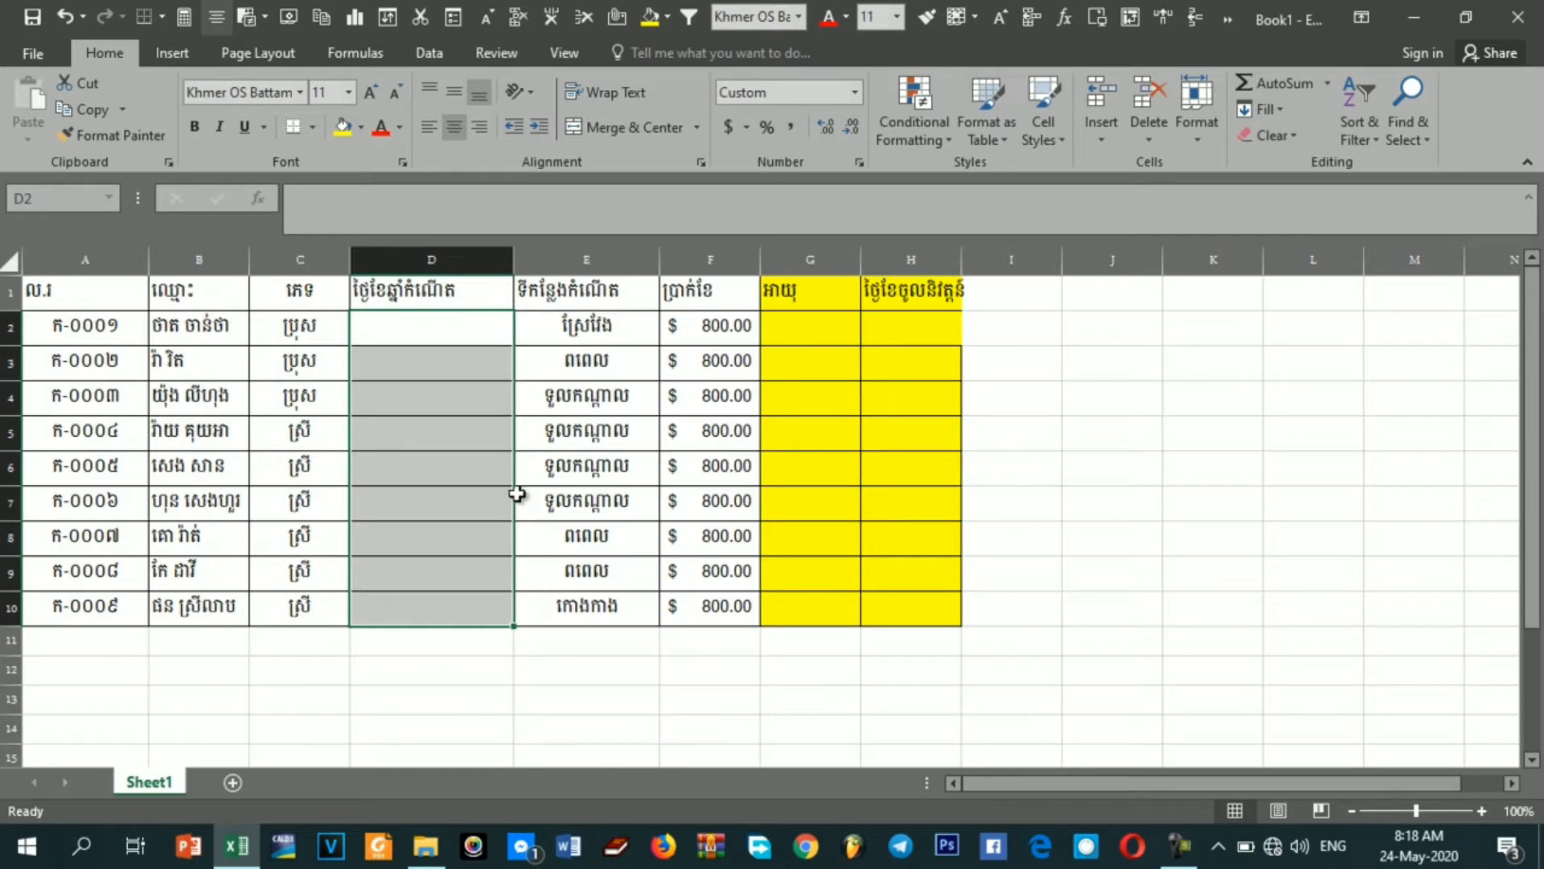
left_click(476, 328)
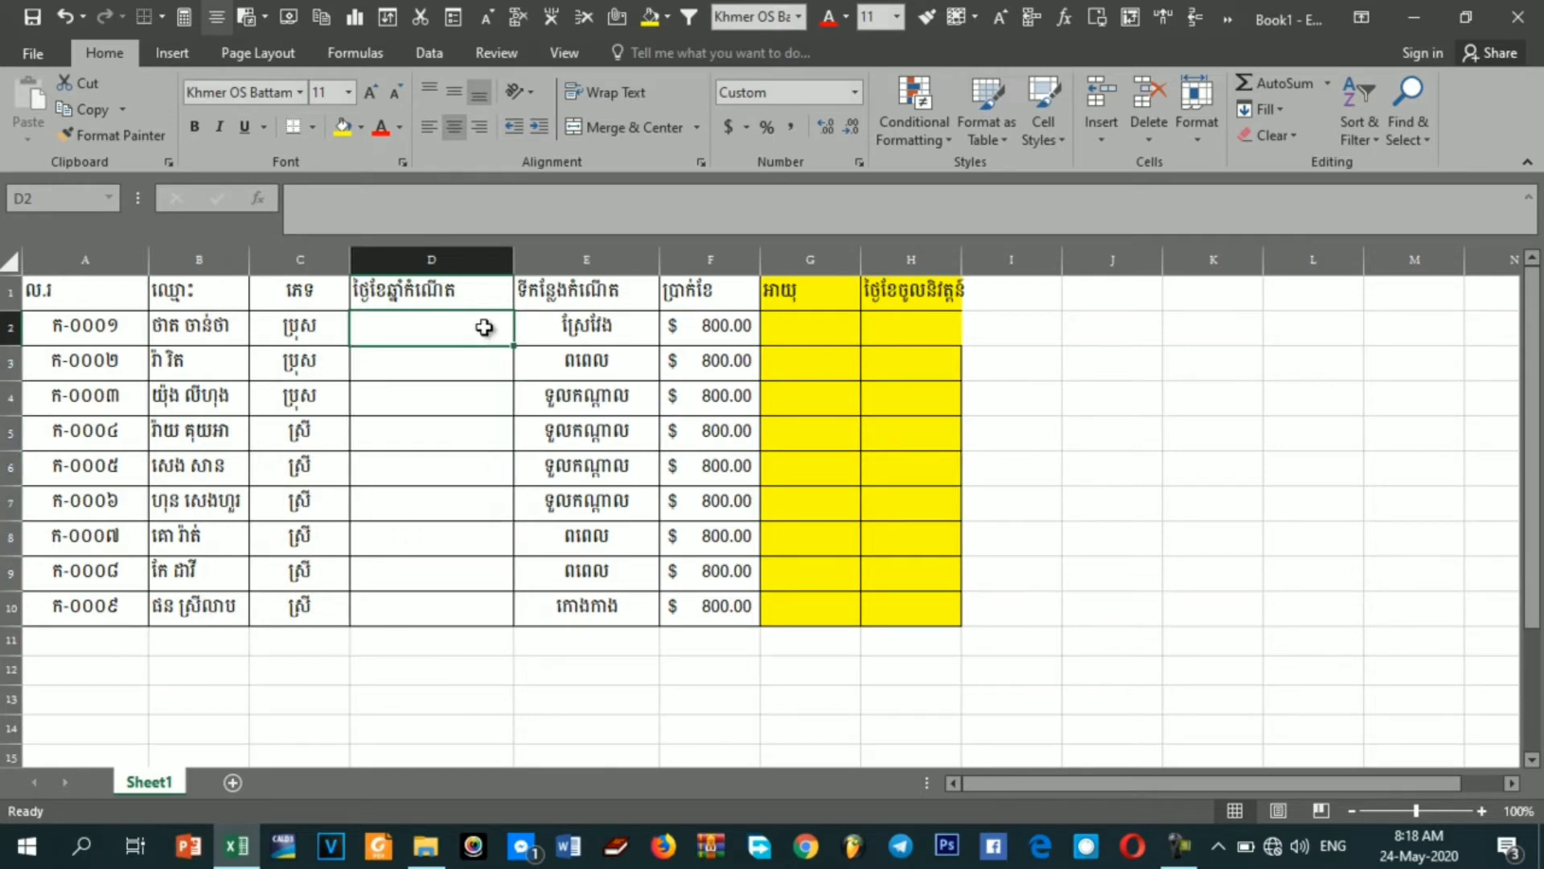
type("5-6-")
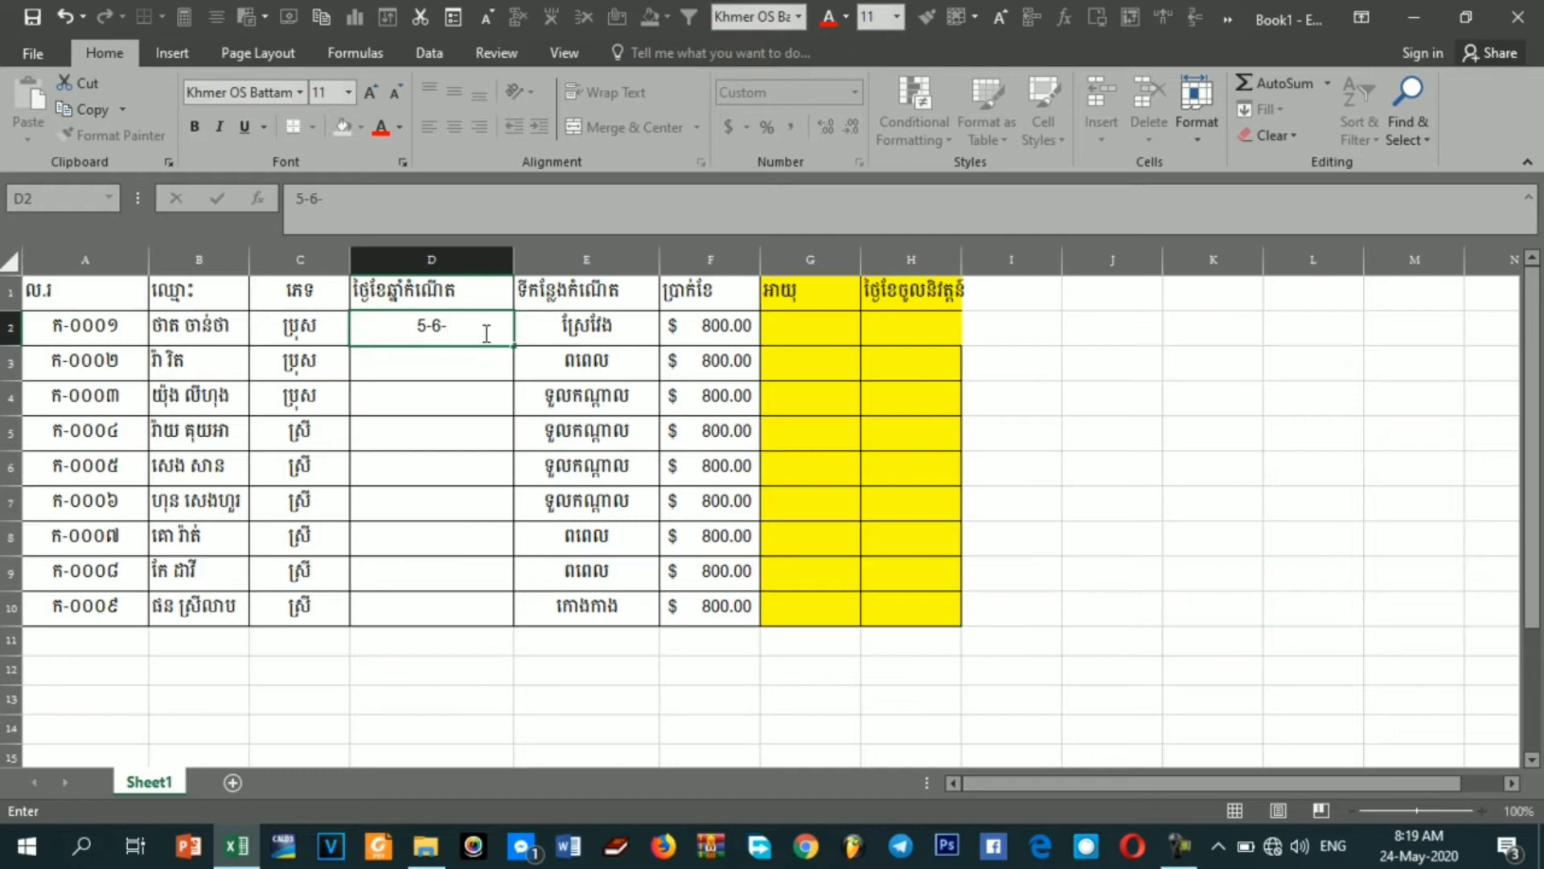
type("98")
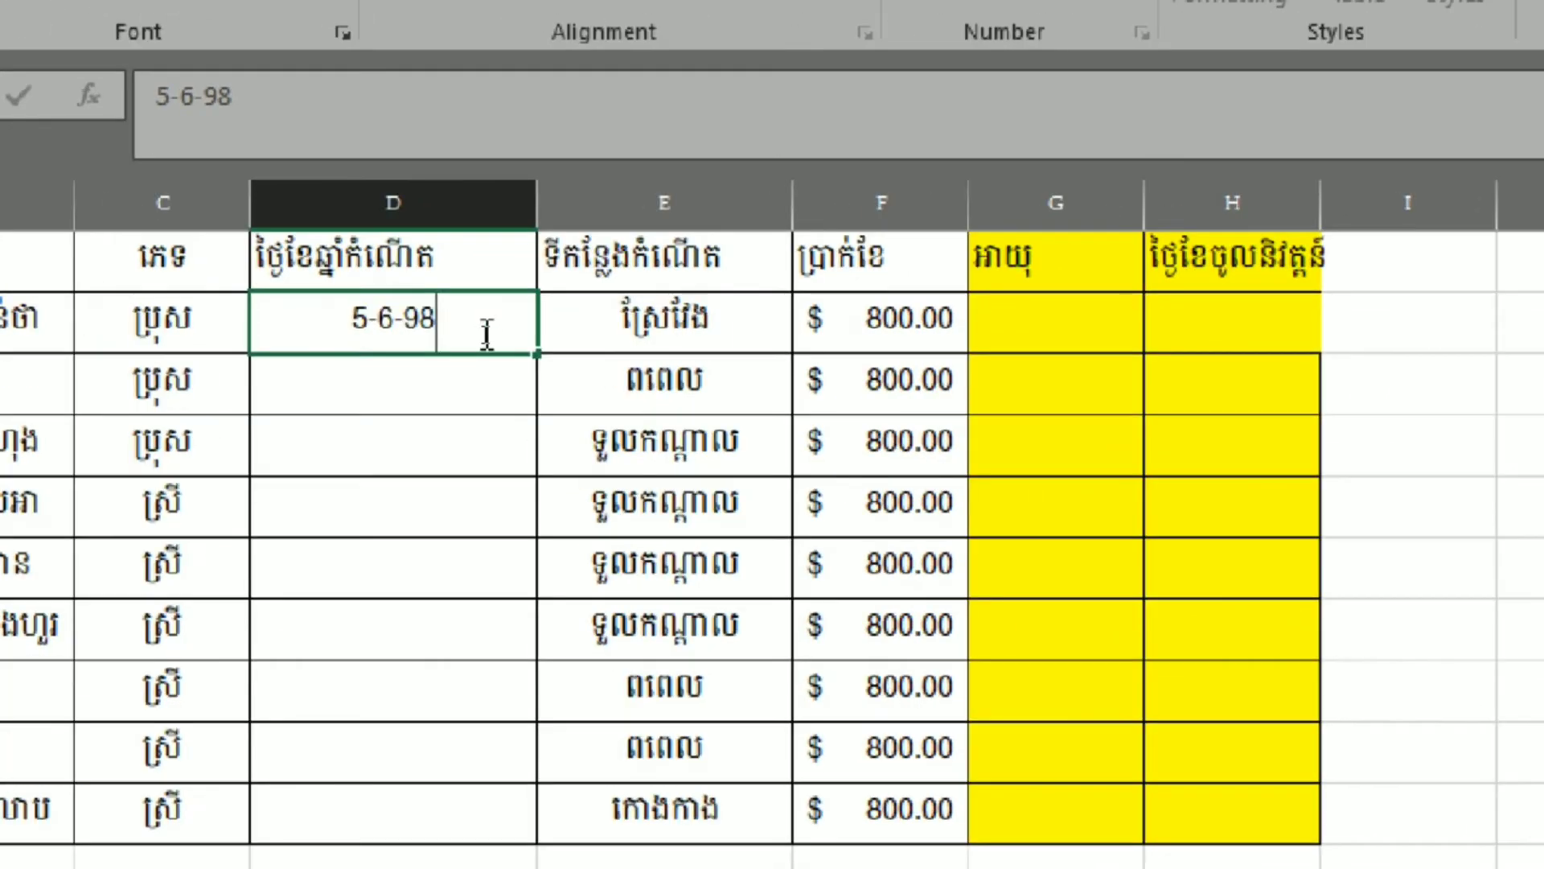
key("Return")
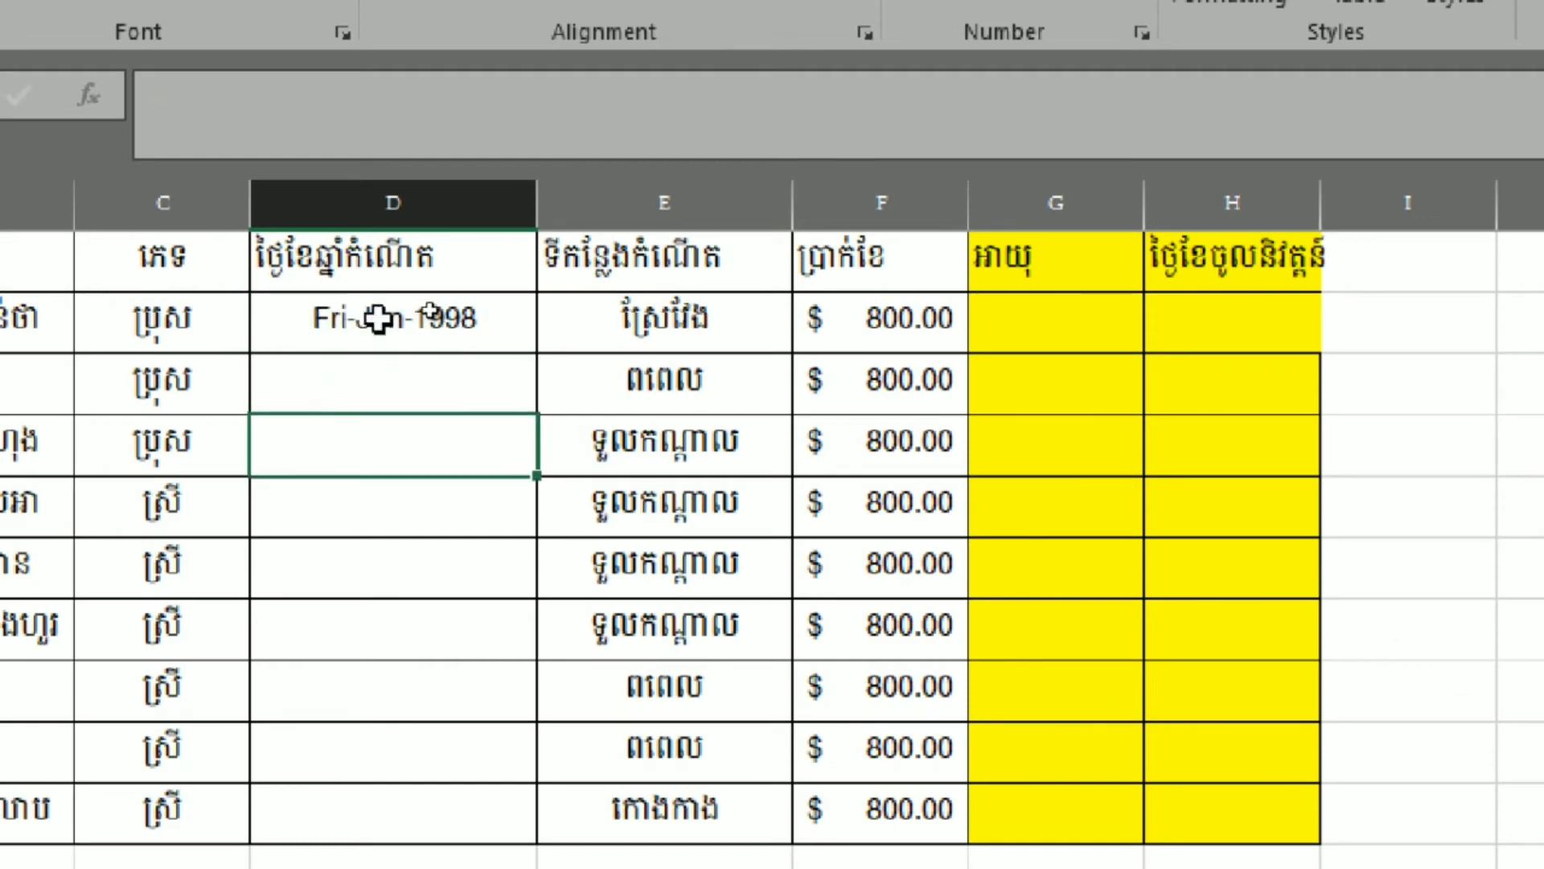
left_click(395, 330)
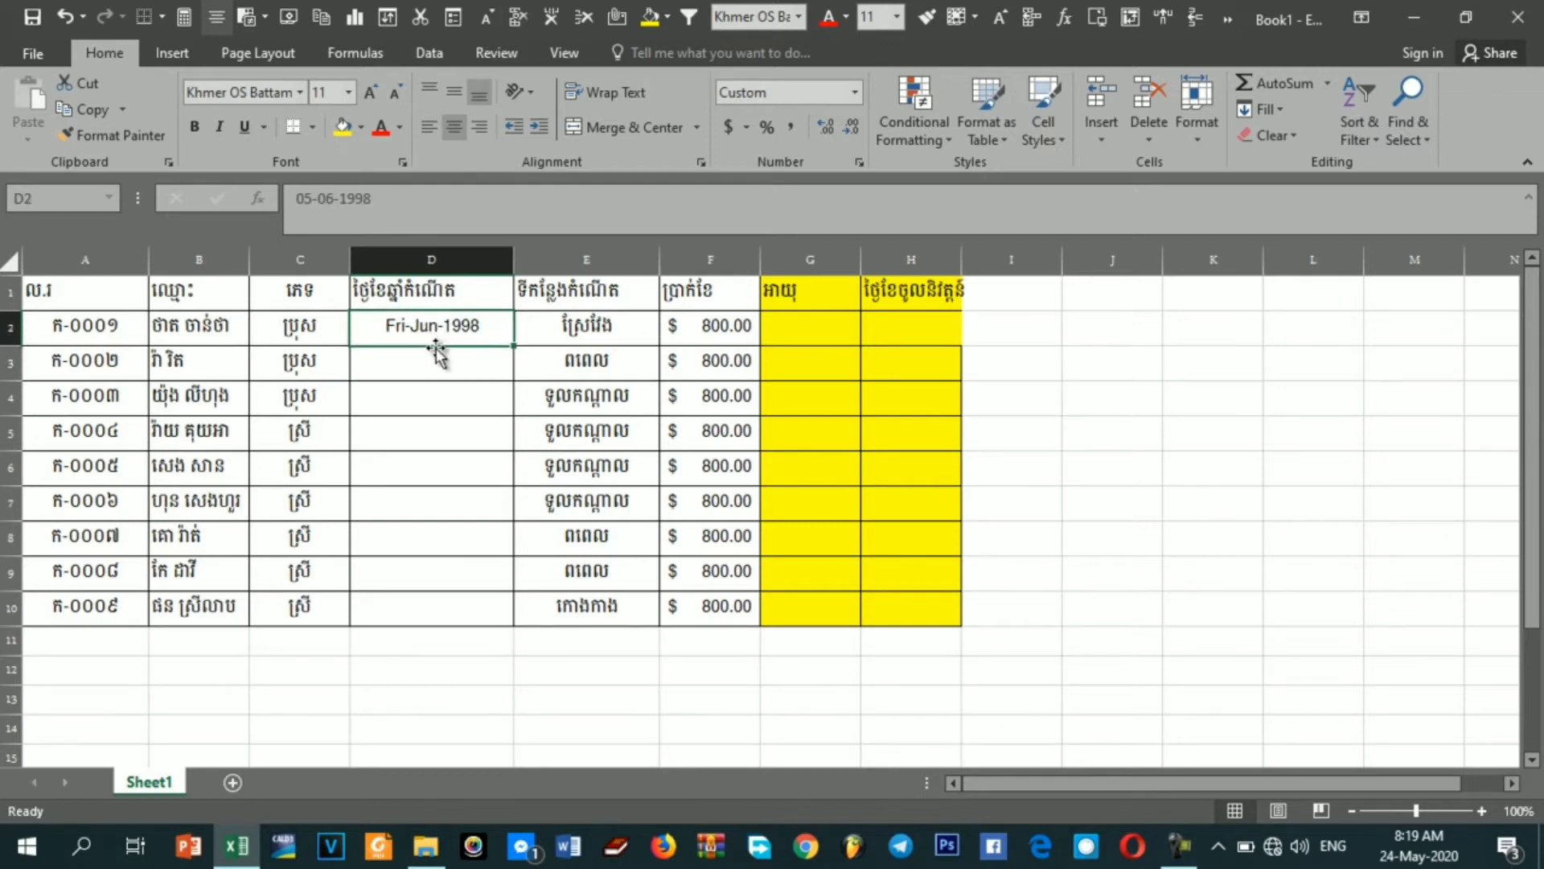
left_click(442, 356)
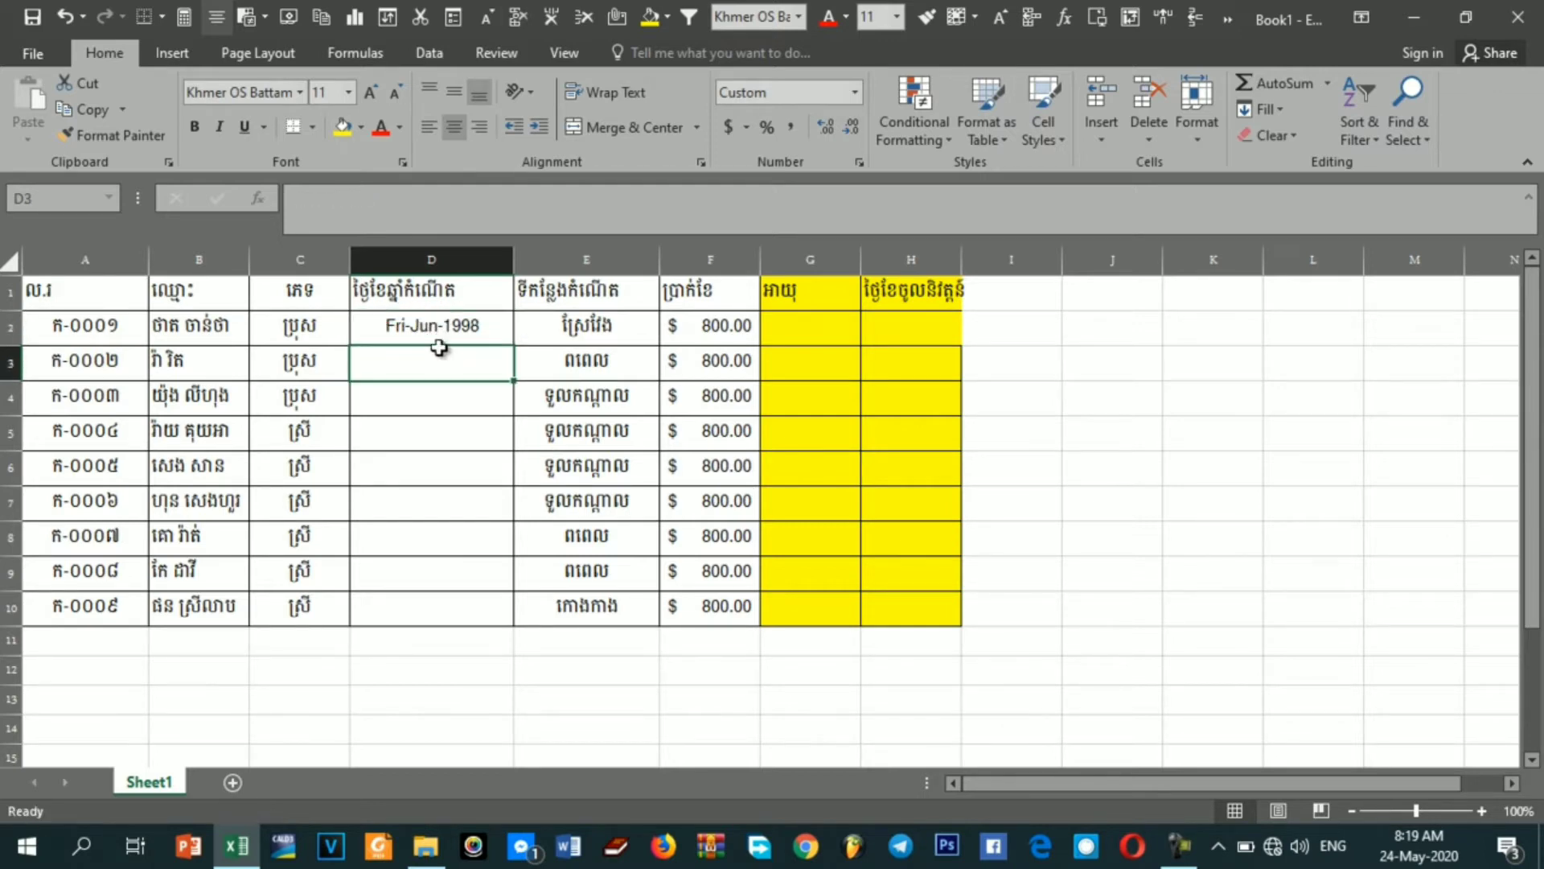
right_click(438, 328)
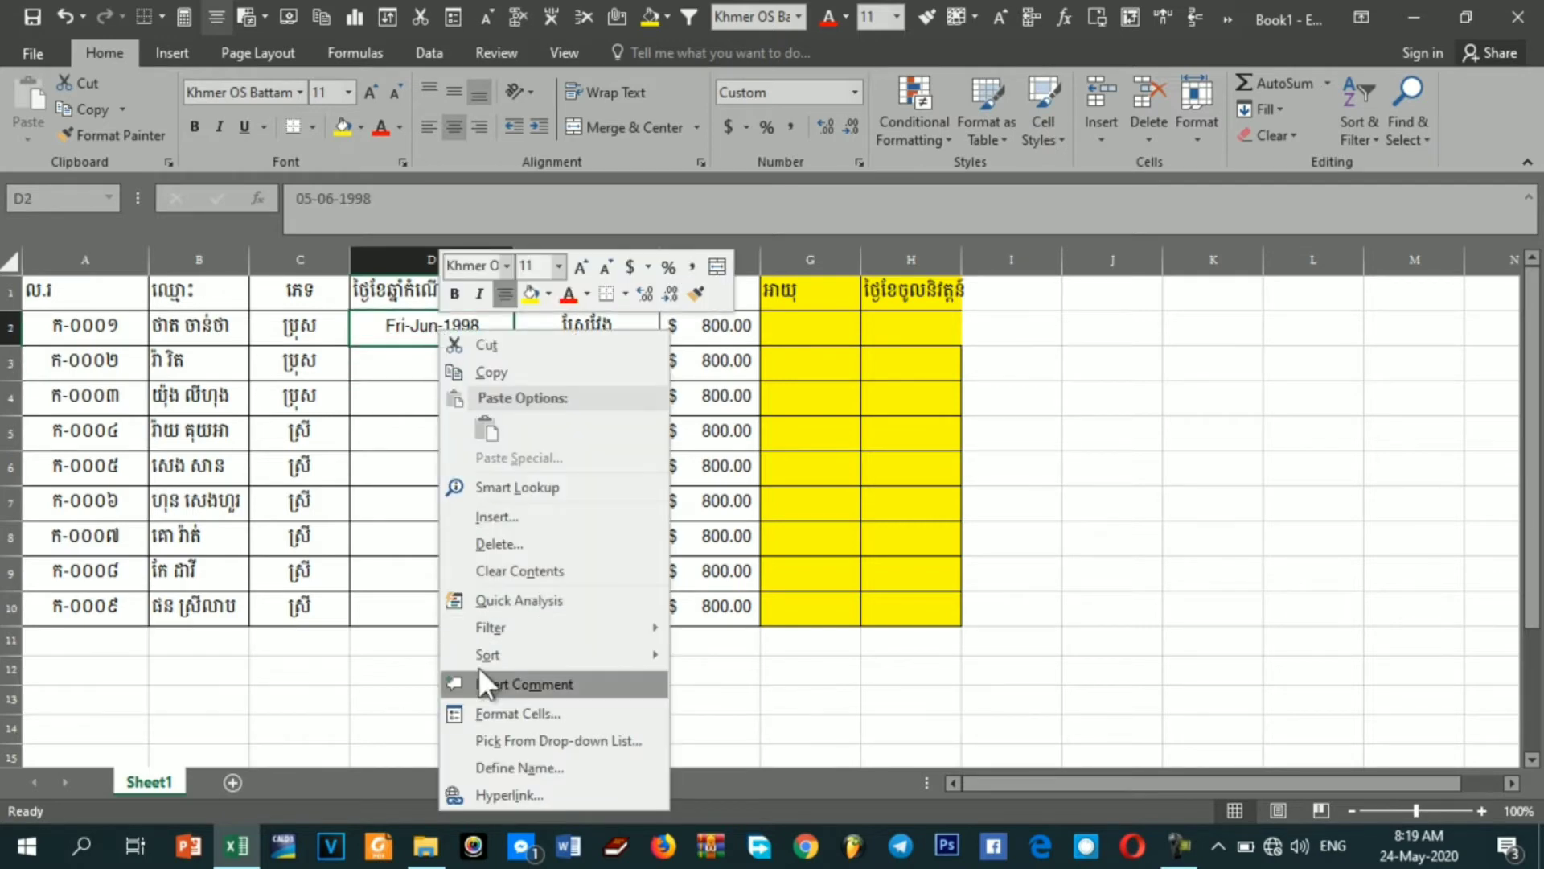
- Change D2's custom format to dd-mm-yyyy so it reads 05-06-1998
left_click(494, 711)
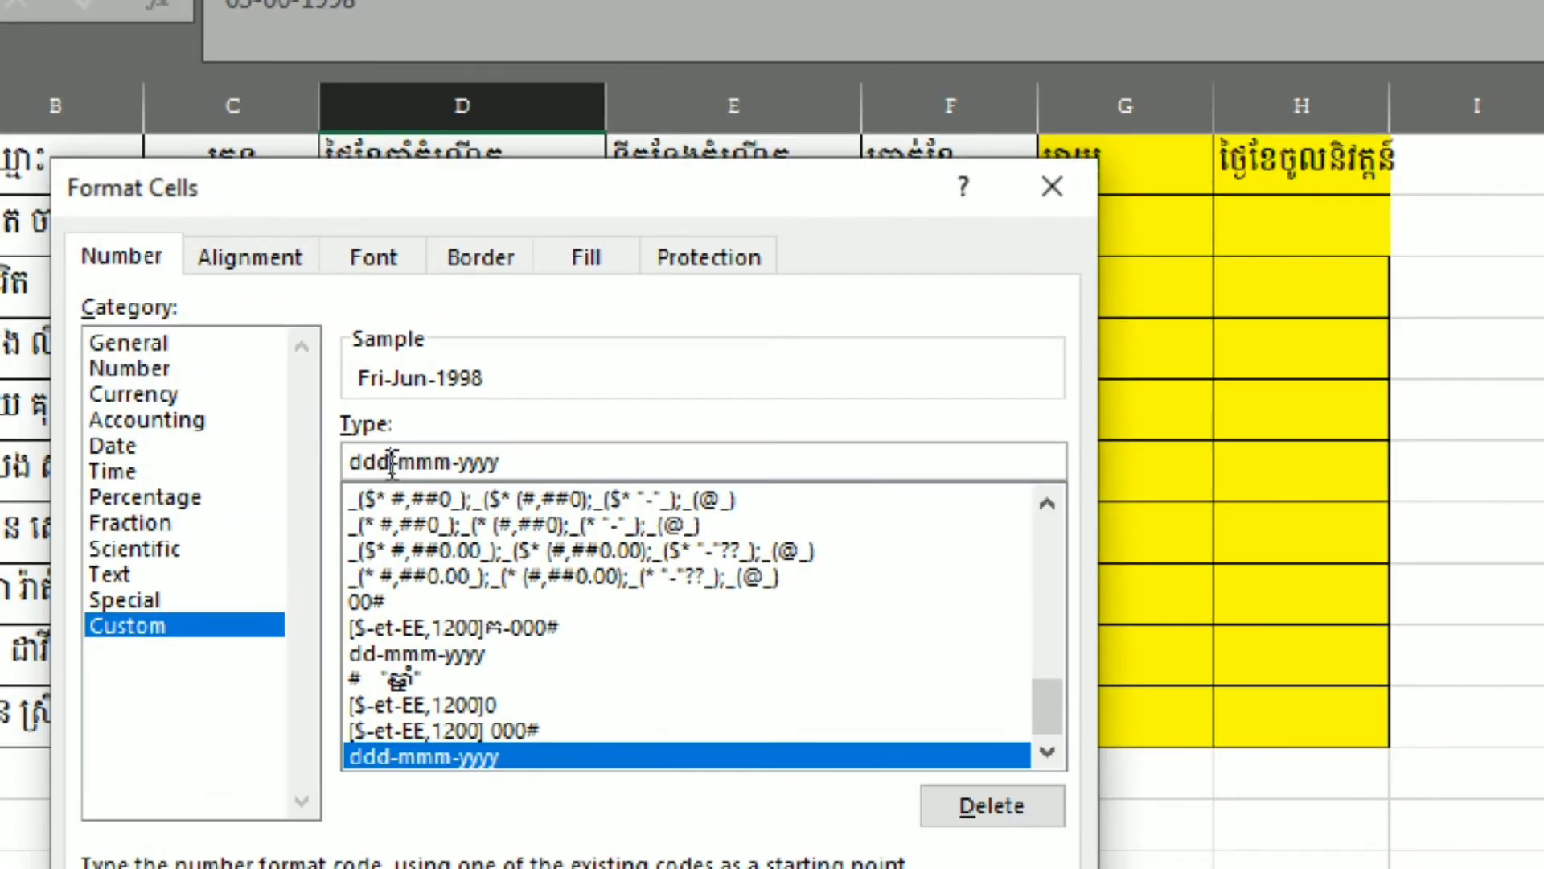
left_click(392, 462)
key("BackSpace")
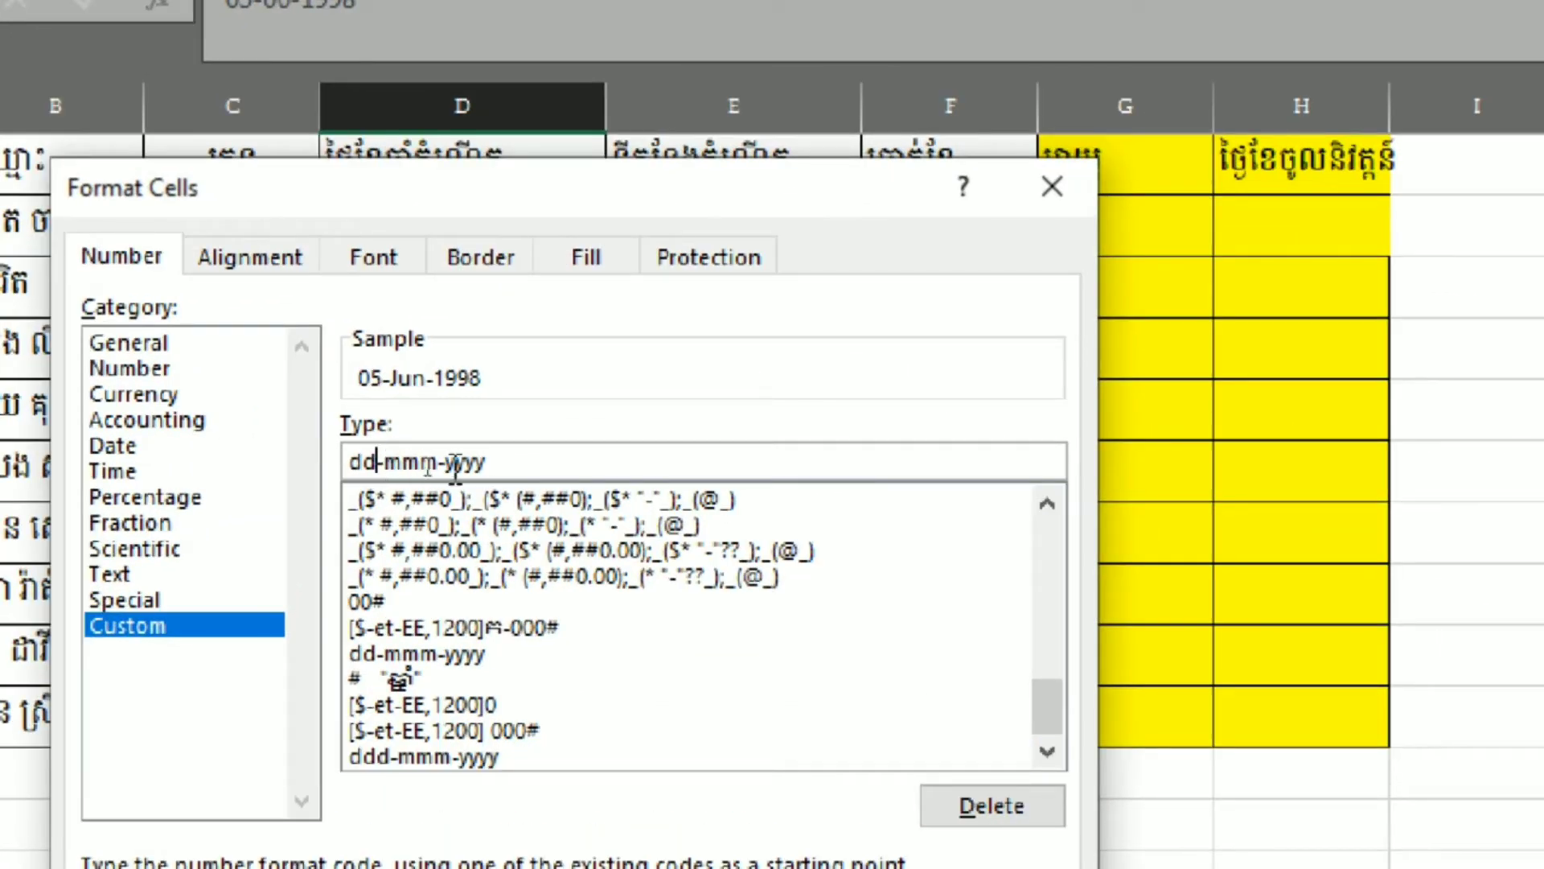
left_click(435, 461)
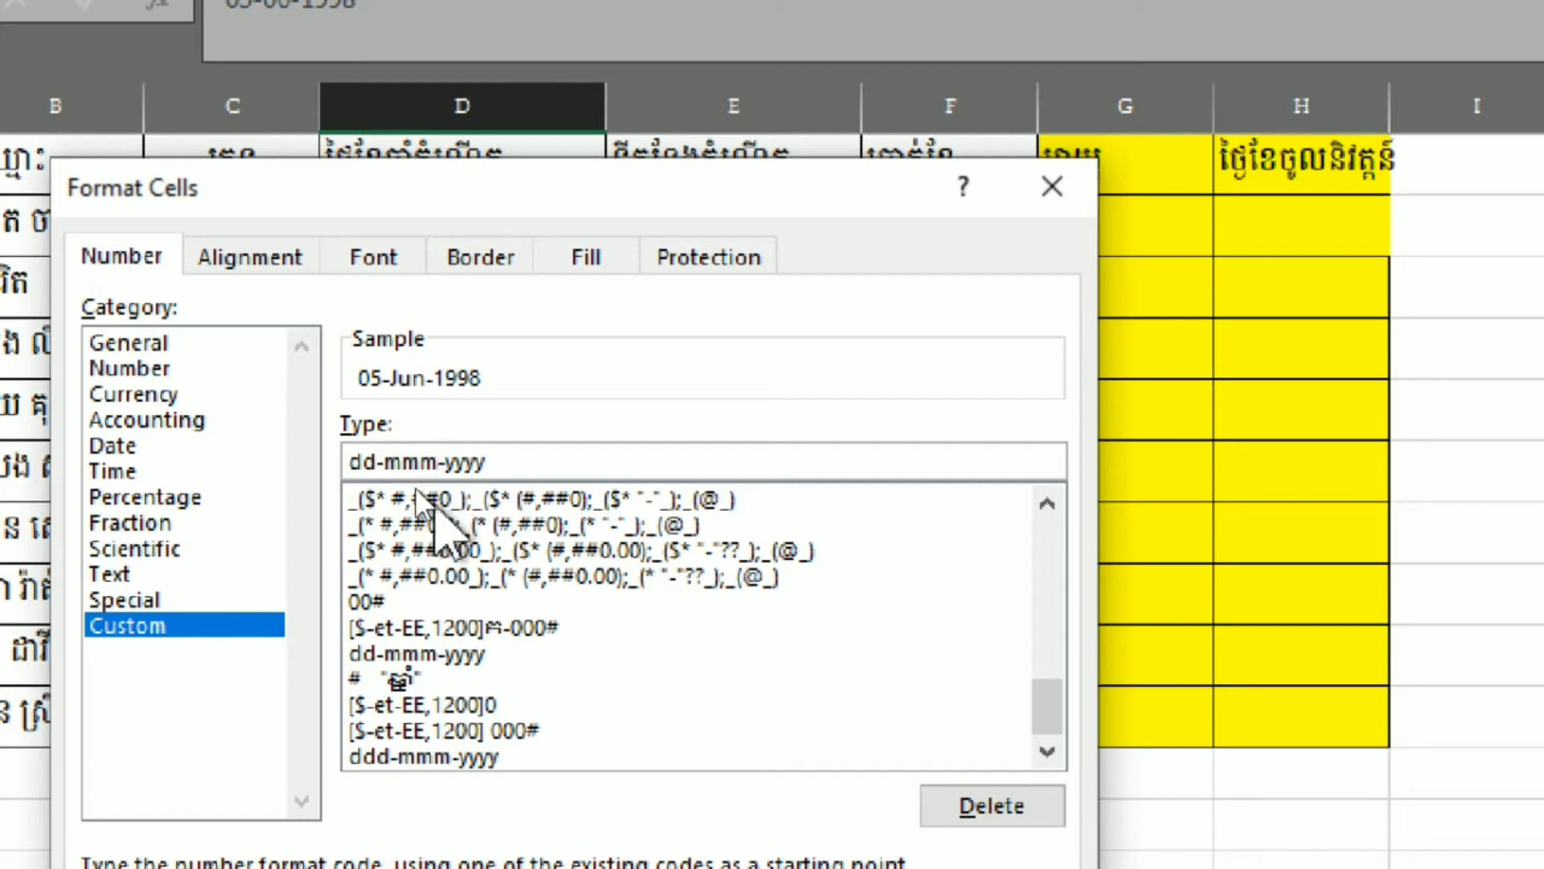
key("BackSpace")
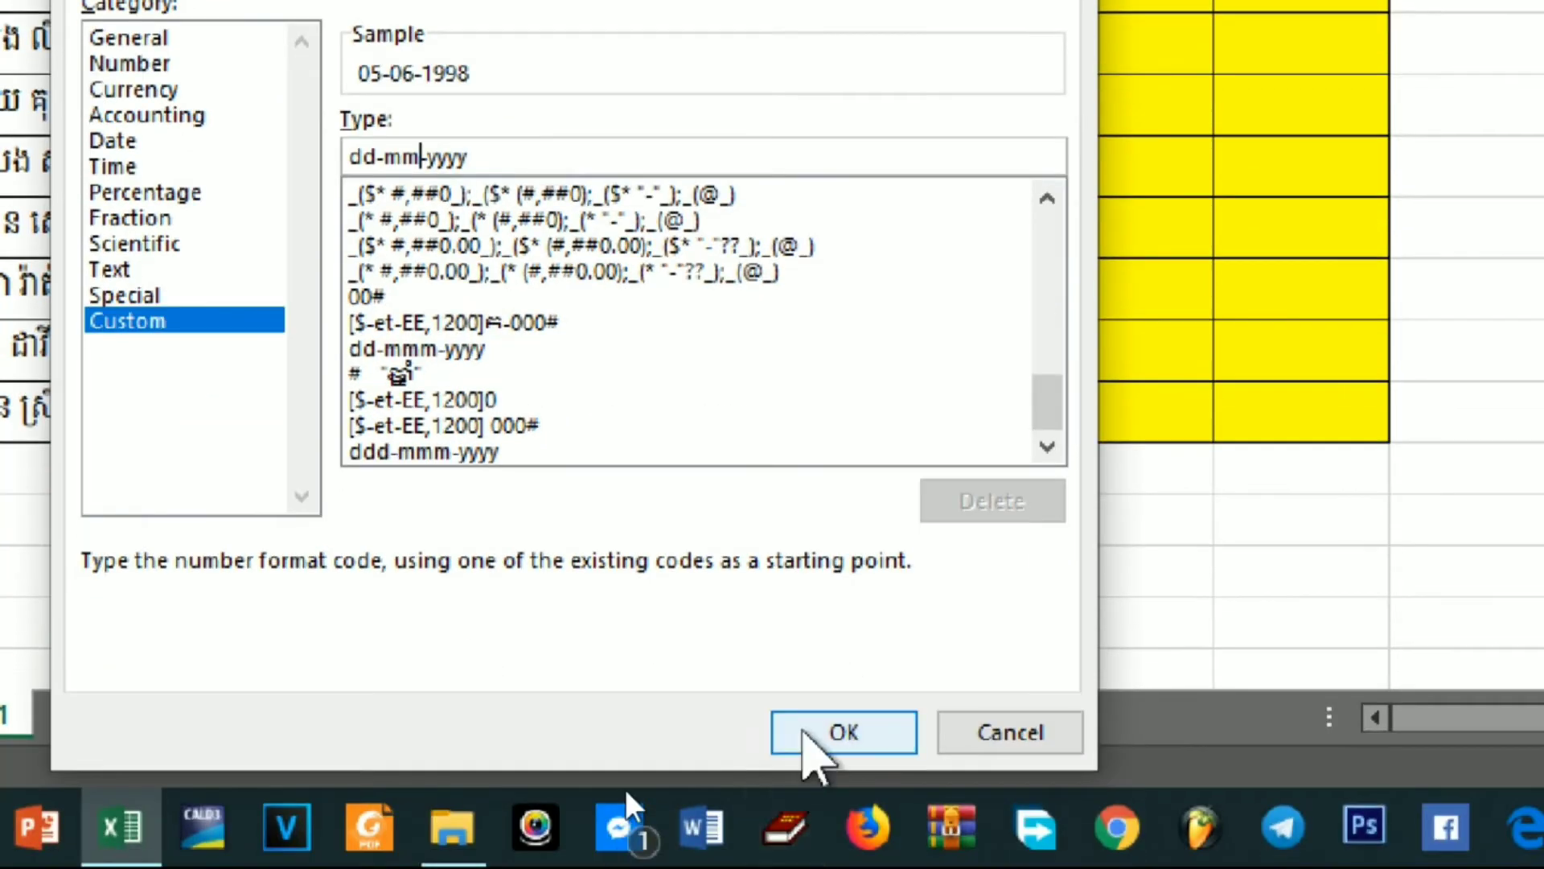
left_click(804, 731)
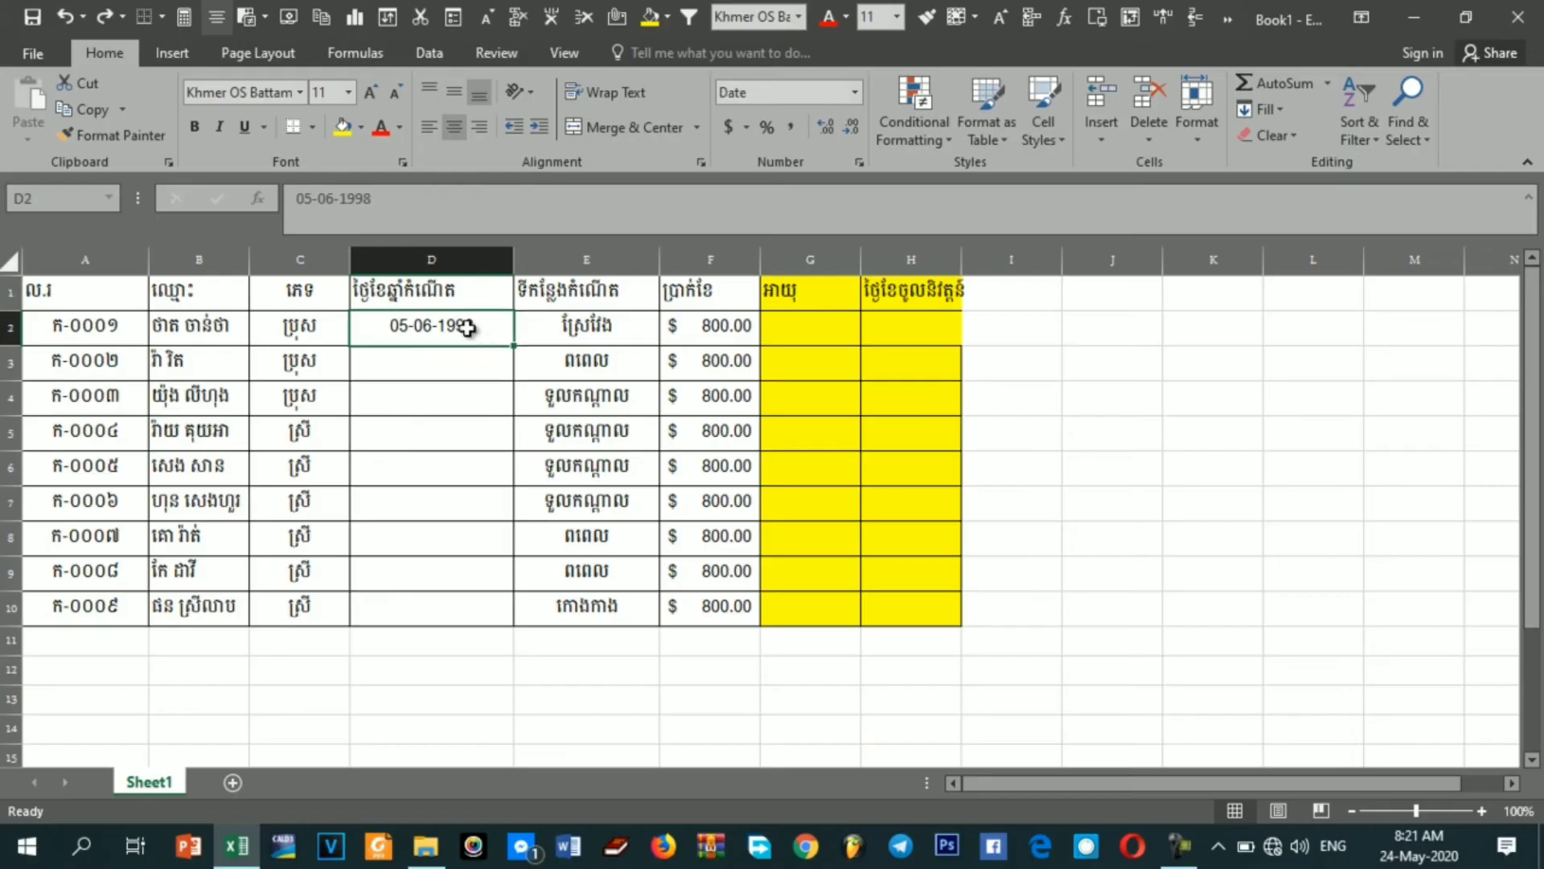
left_click(441, 398)
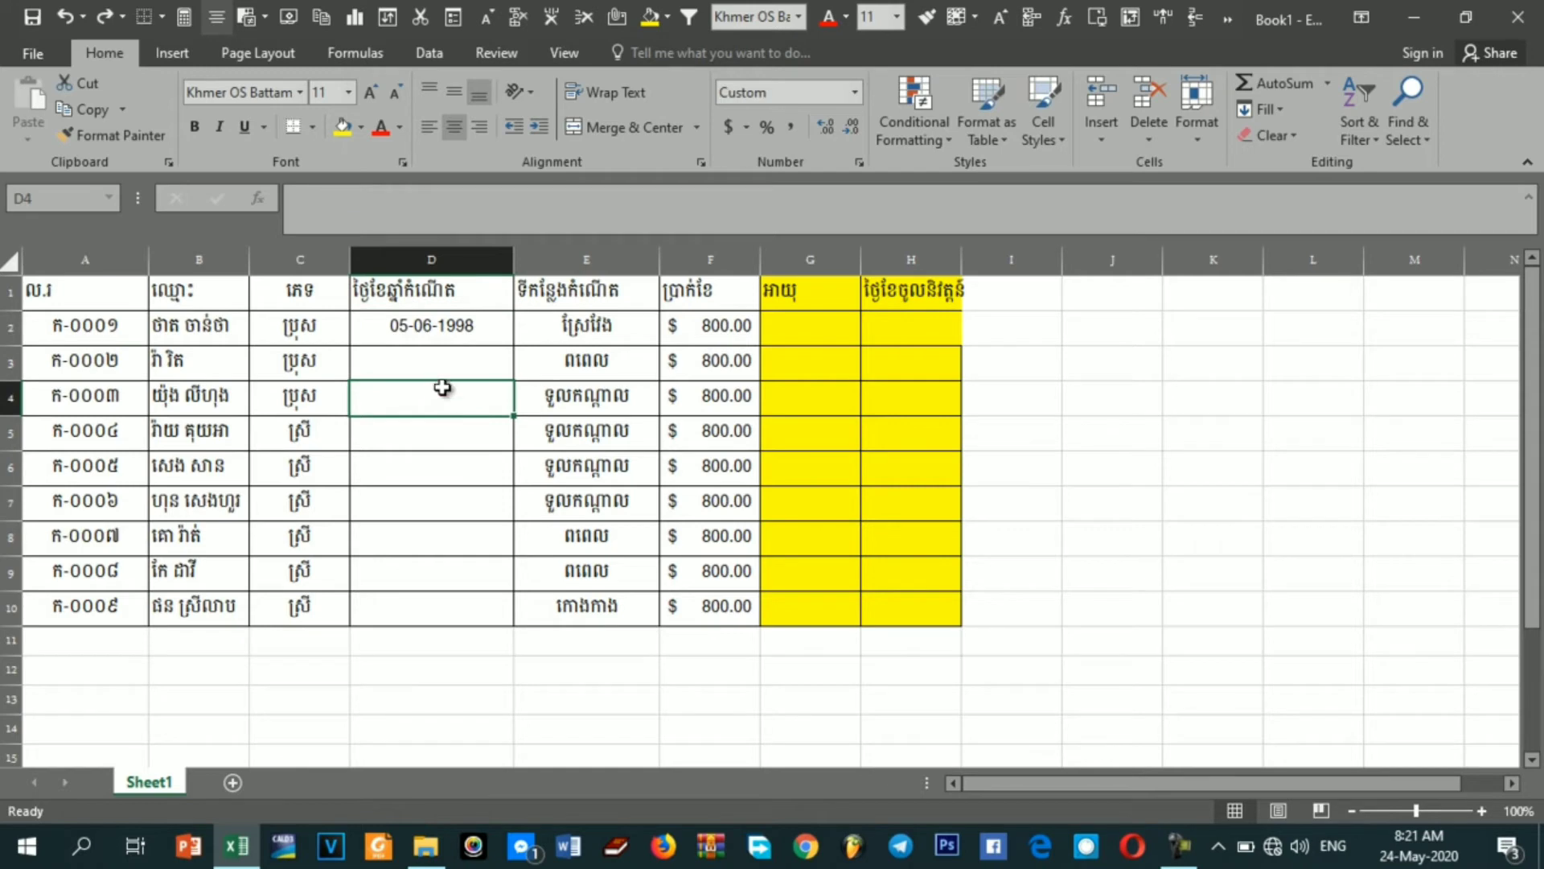
- Enter 7-6-99 in D3, displayed as Mon-Jun-1999
left_click(442, 364)
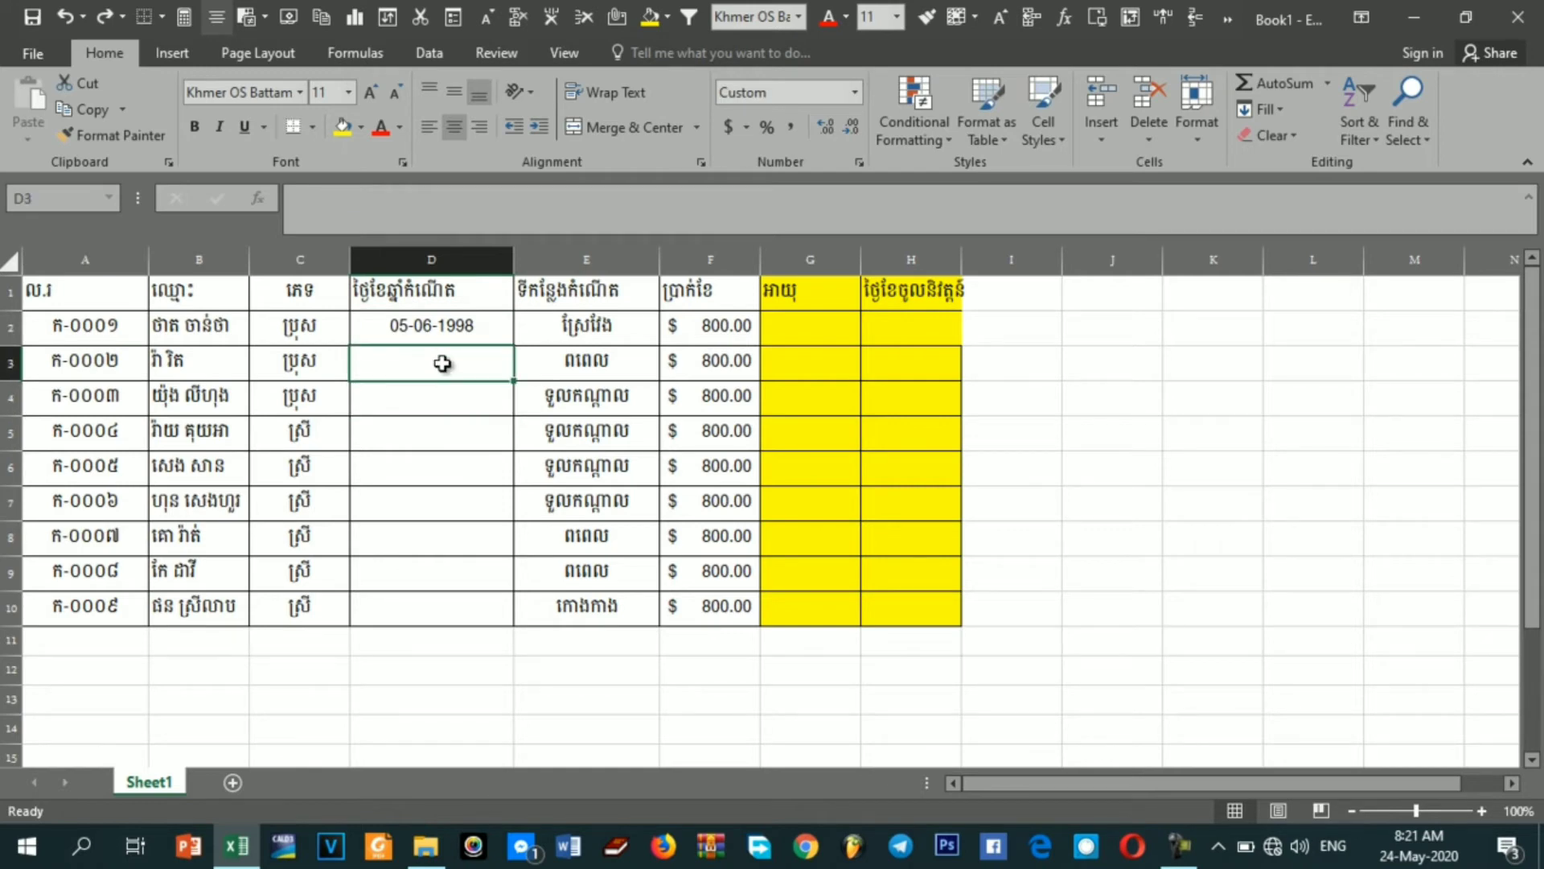
type("7-")
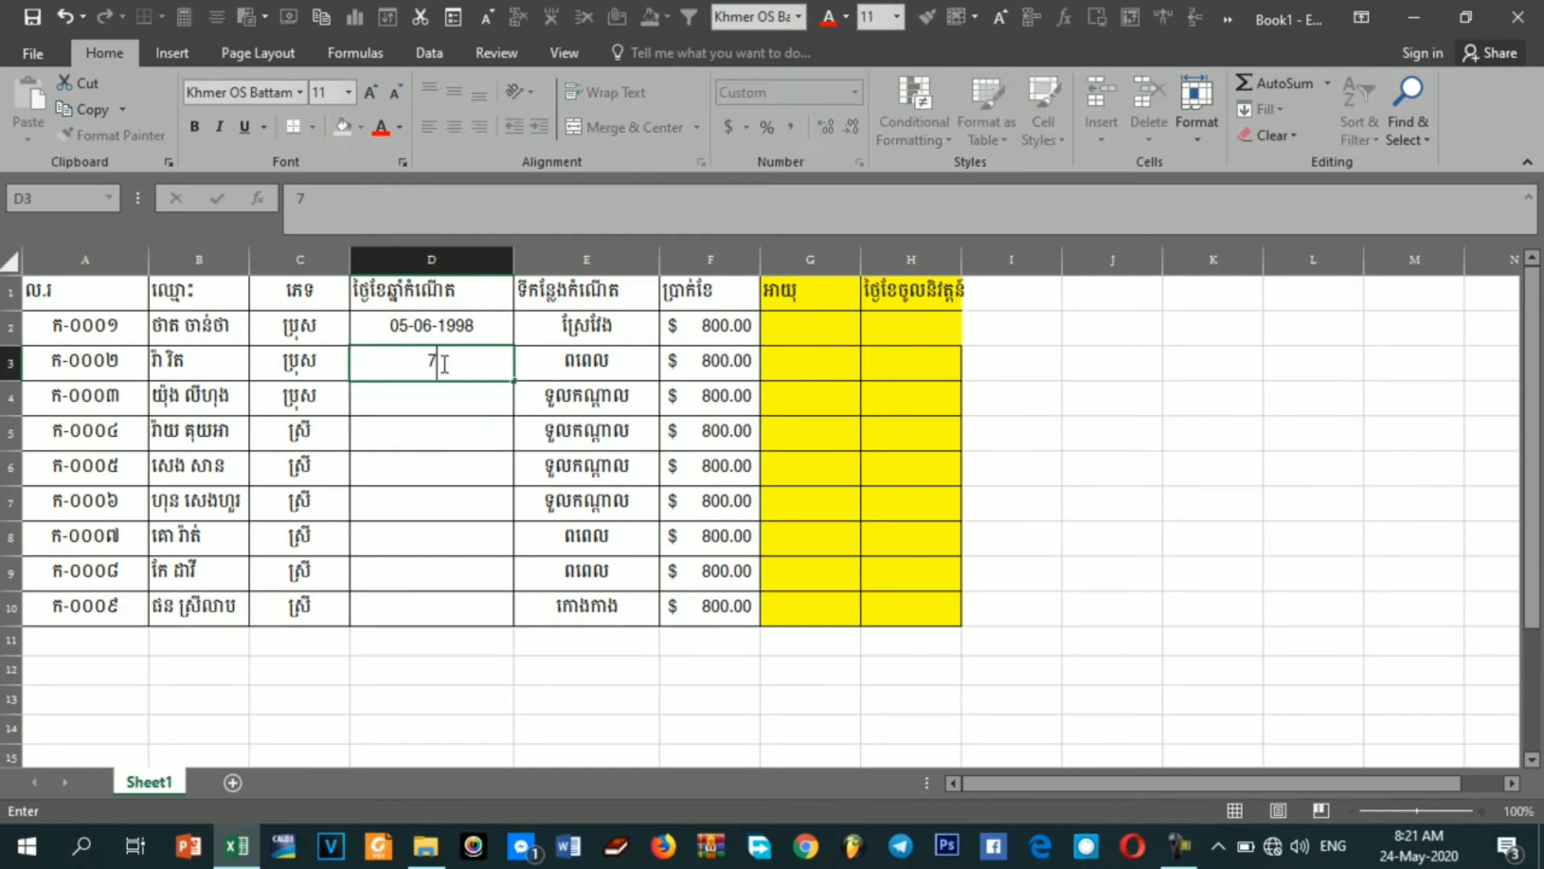
type("6-")
type("9")
type("9")
key("Return")
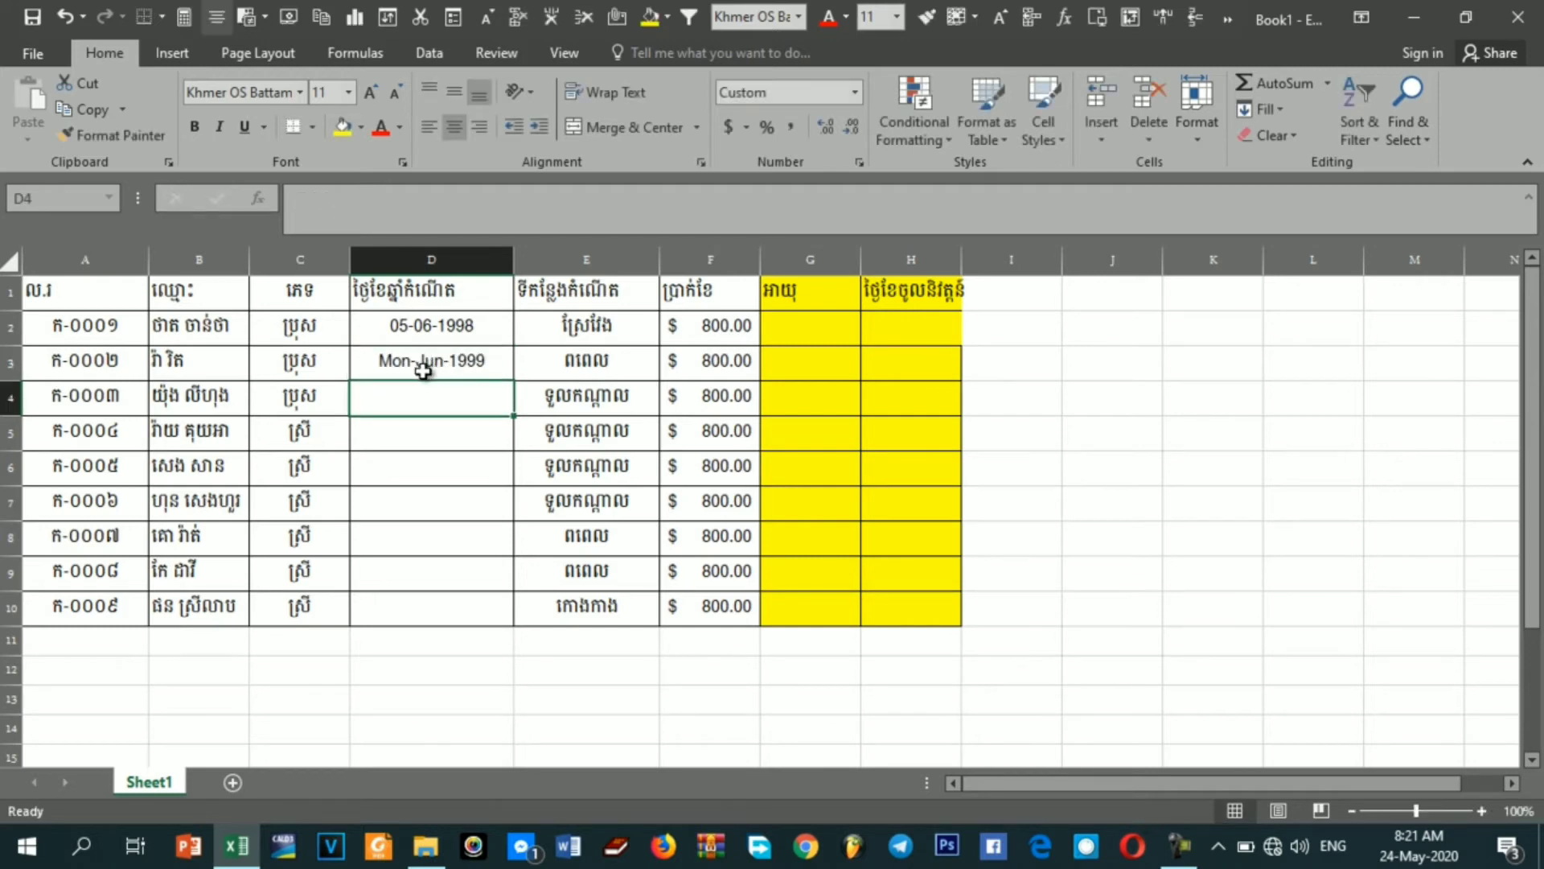
- Compare the stored dates in D2 and D3, ending on D4
left_click(444, 363)
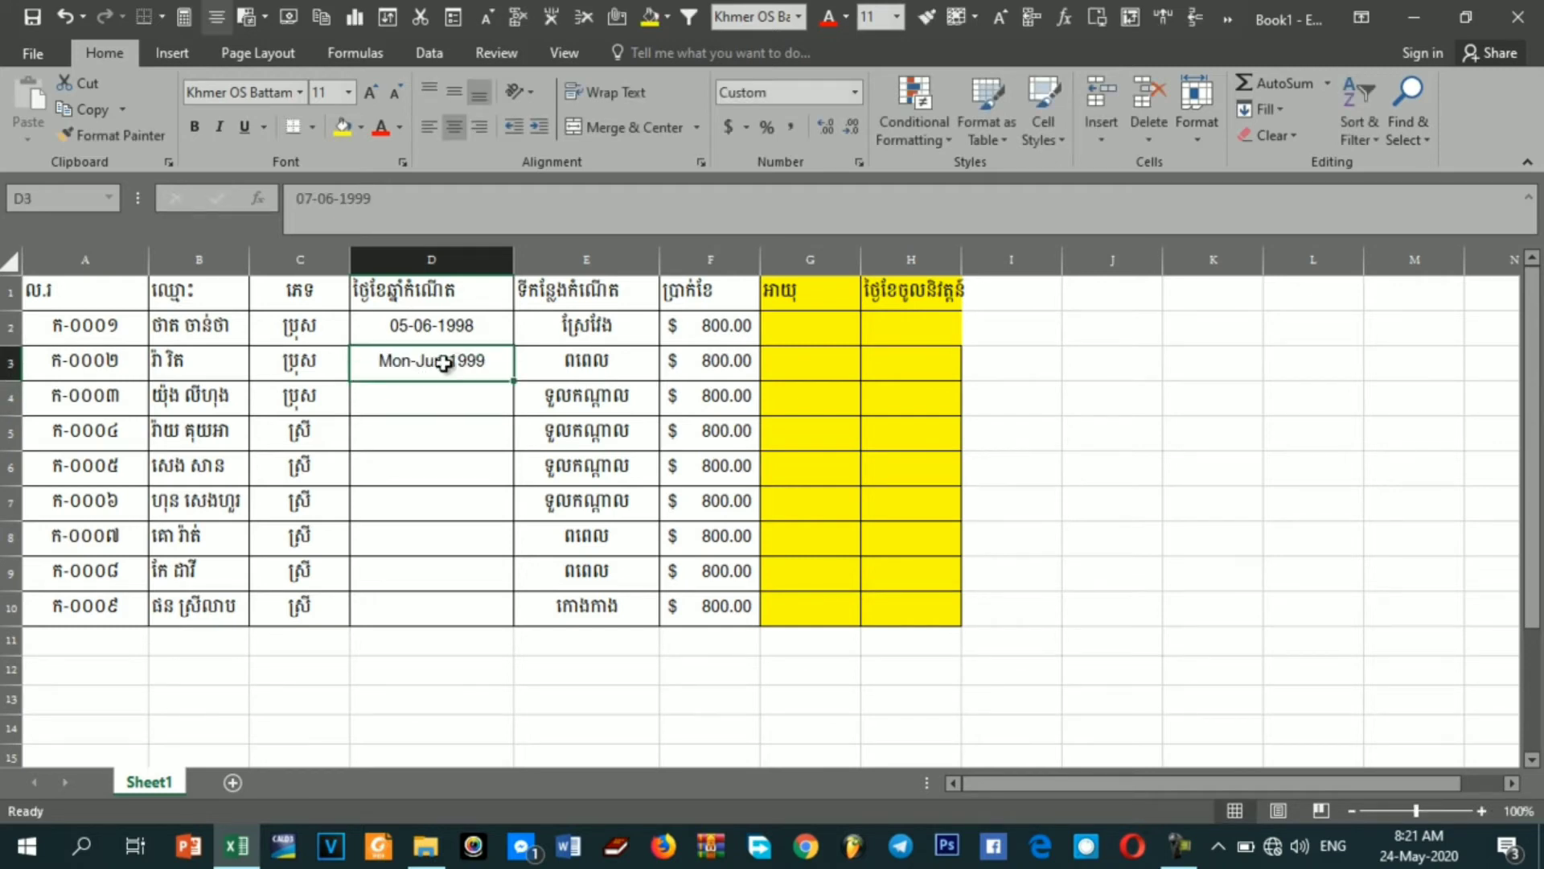
left_click(442, 318)
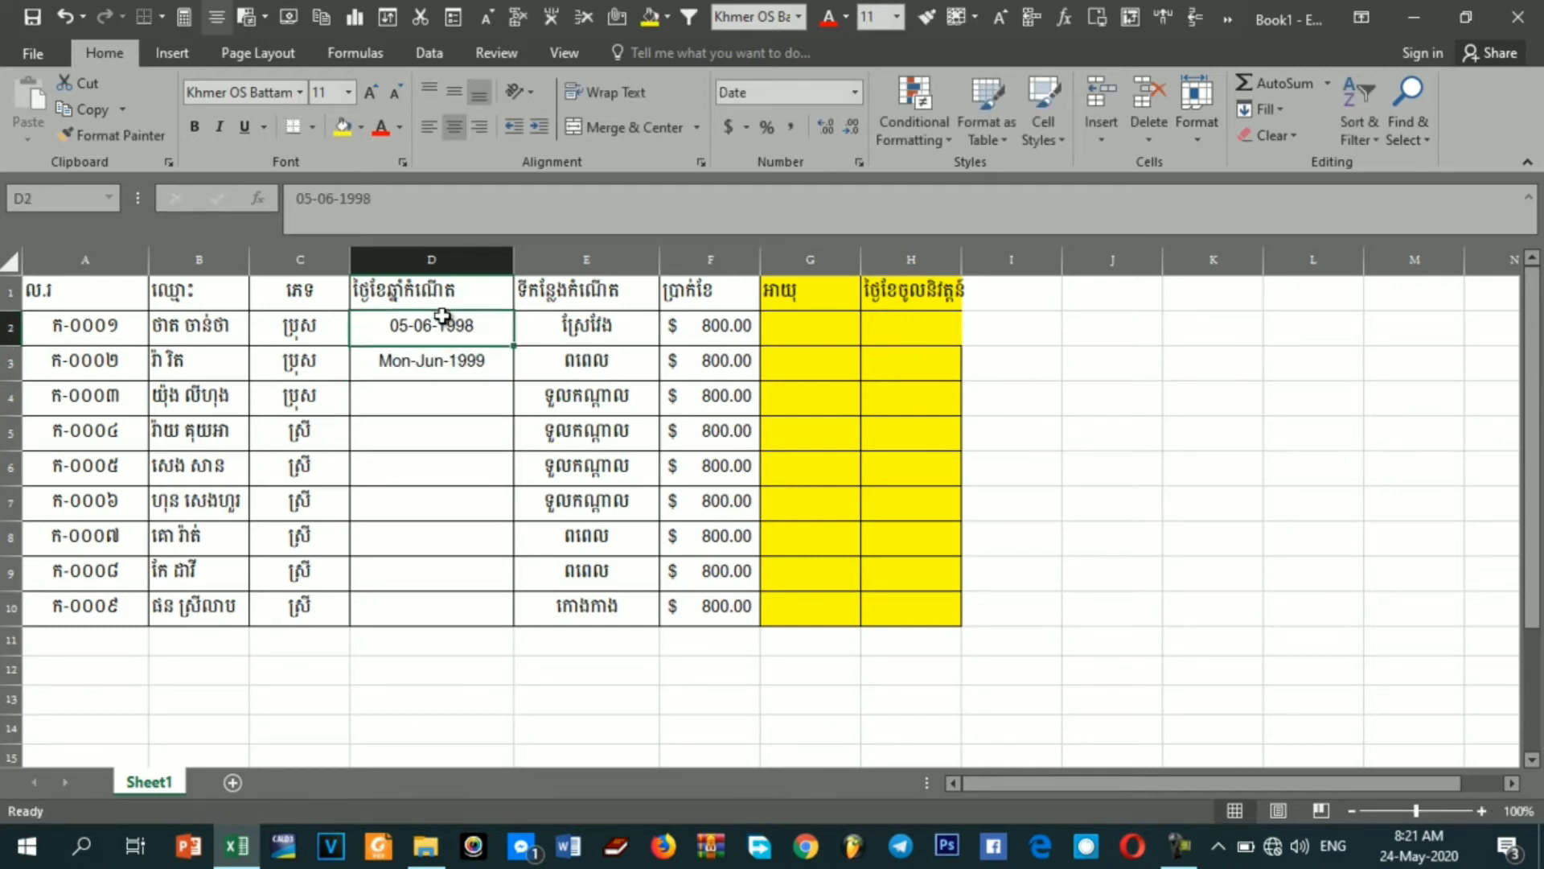
left_click(445, 366)
left_click(447, 330)
left_click(461, 374)
left_click(465, 404)
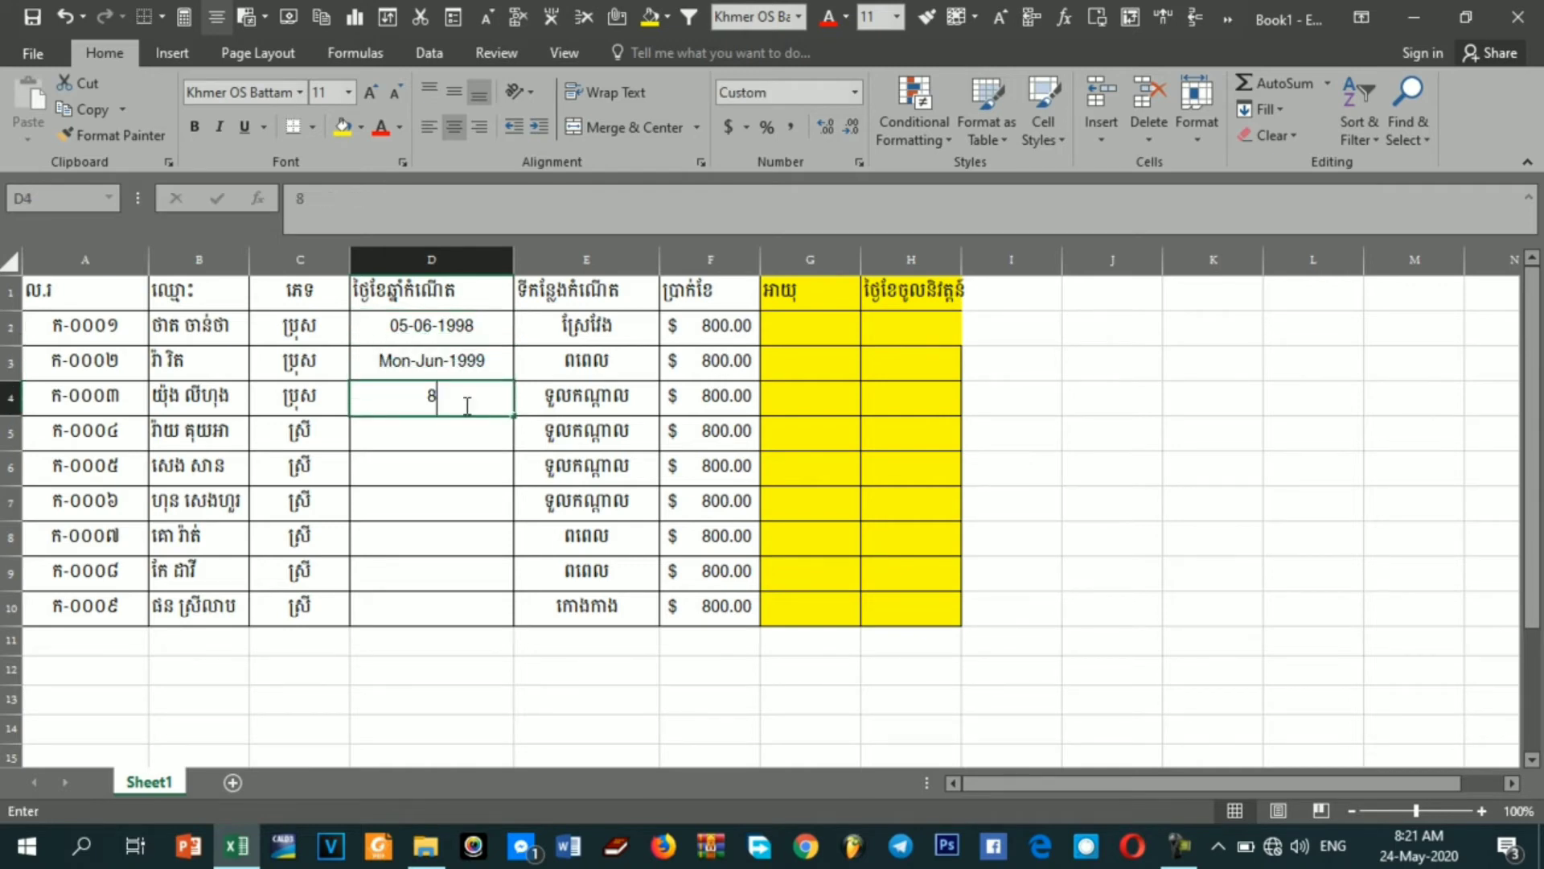
- Enter 8-9-1997, 6-8-98, 7-4-00, 8-7-98, 5-5-99, 3-9-97 and 9-9-99 into D4 through D10
type("8-9-")
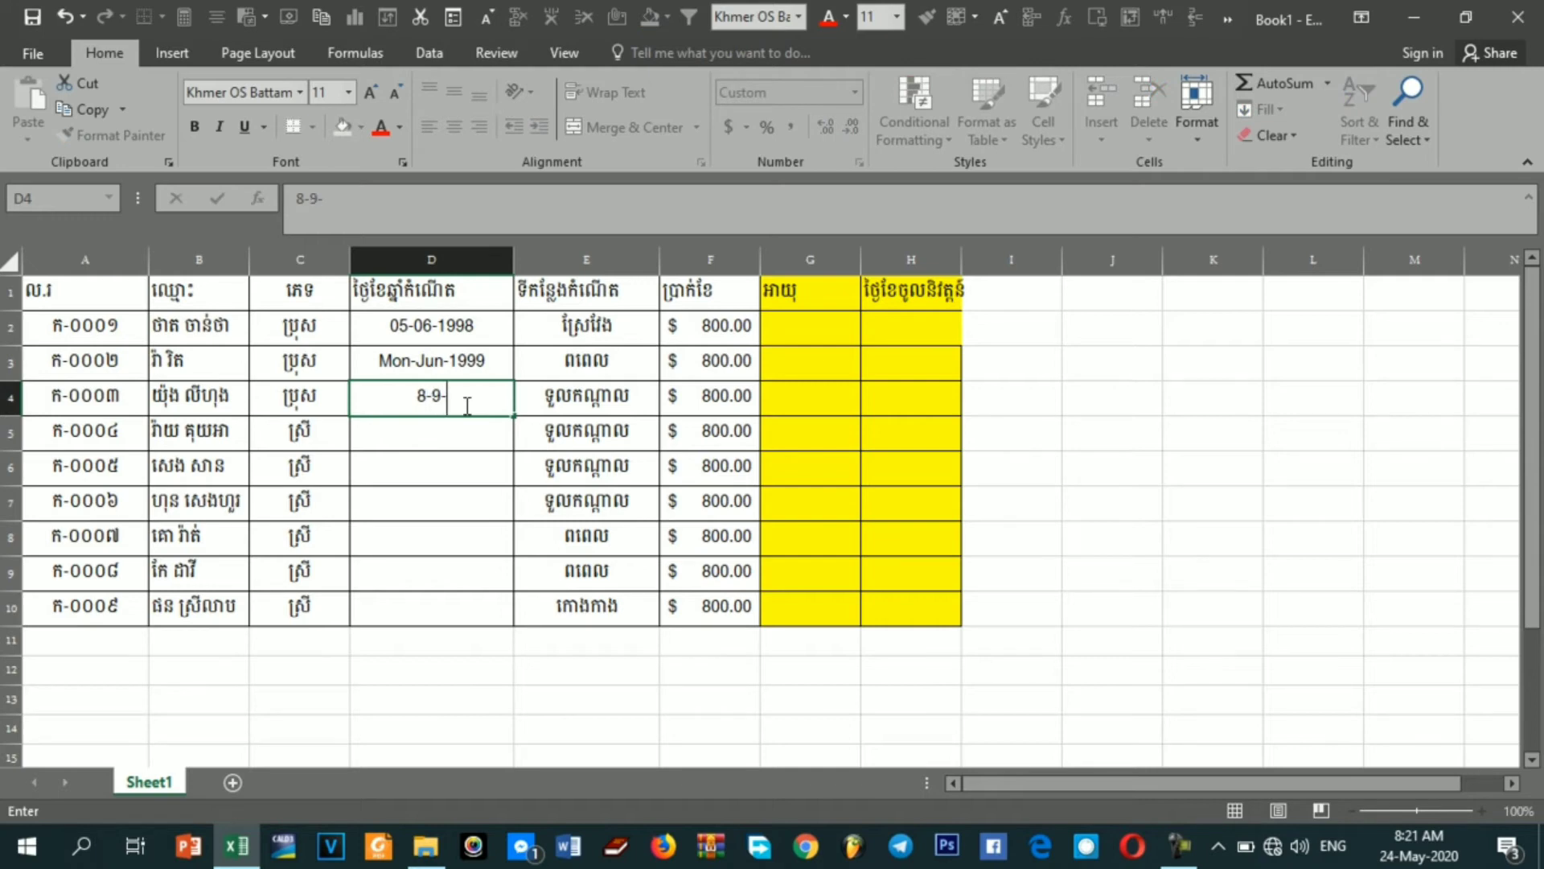
type("1997")
key("Return")
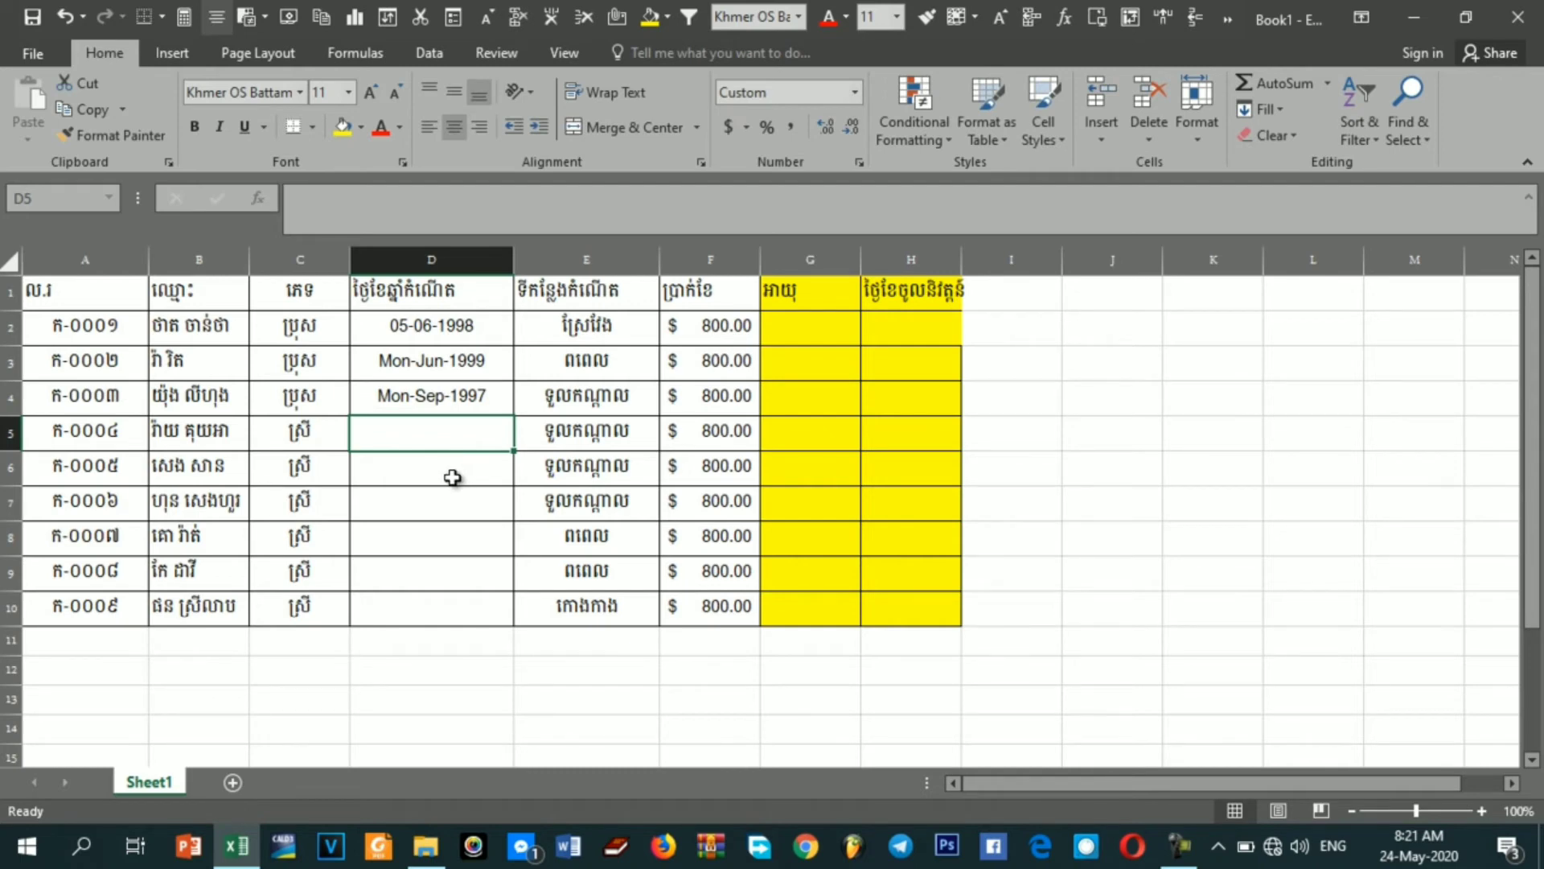
type("6-8-")
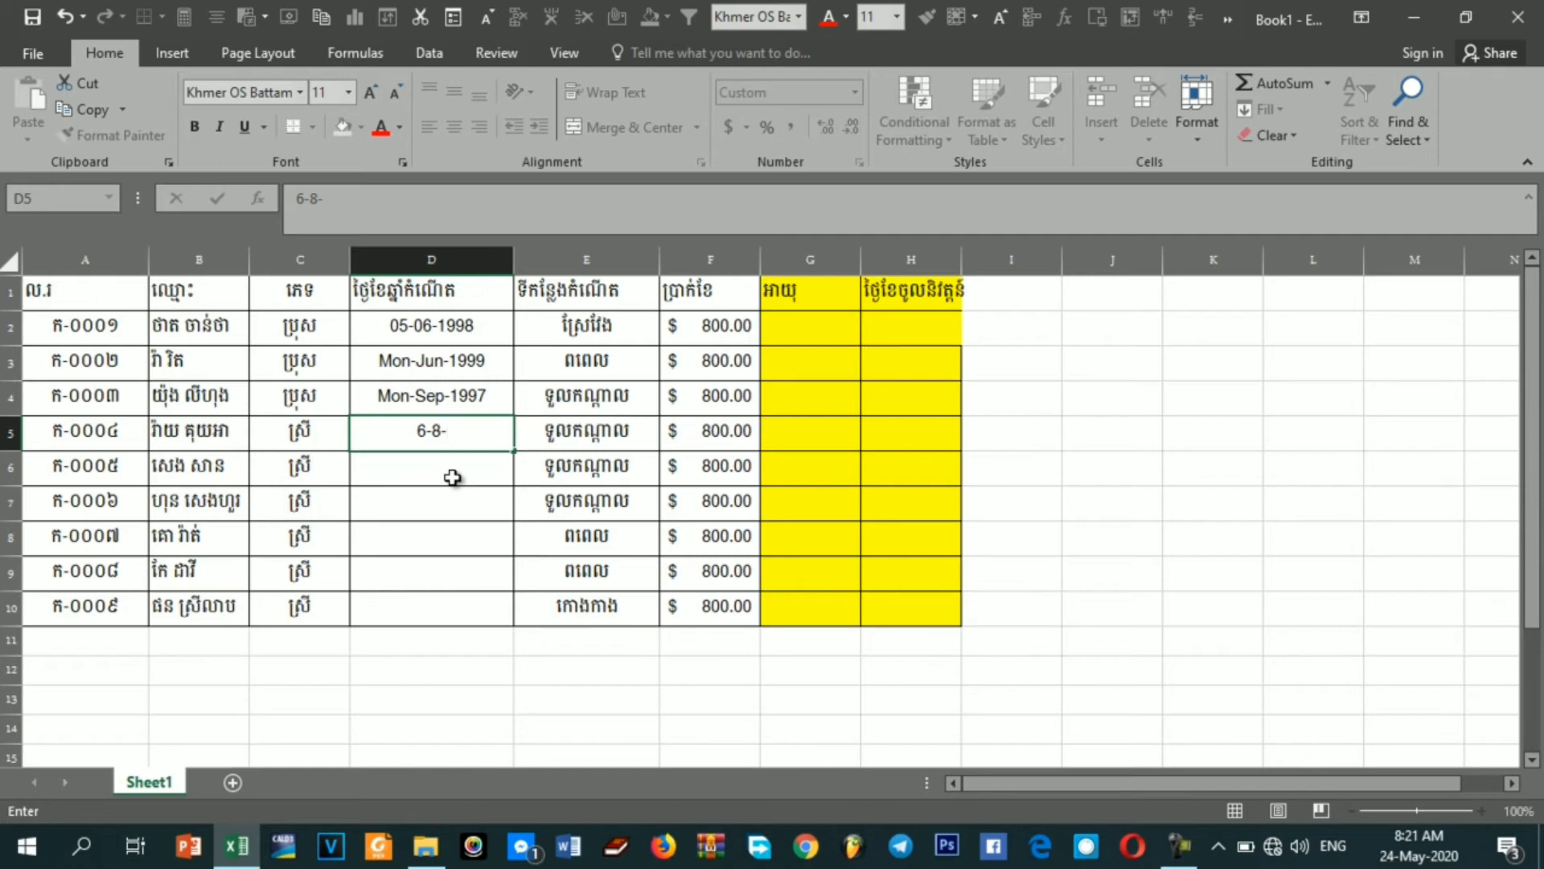
type("98")
key("Return")
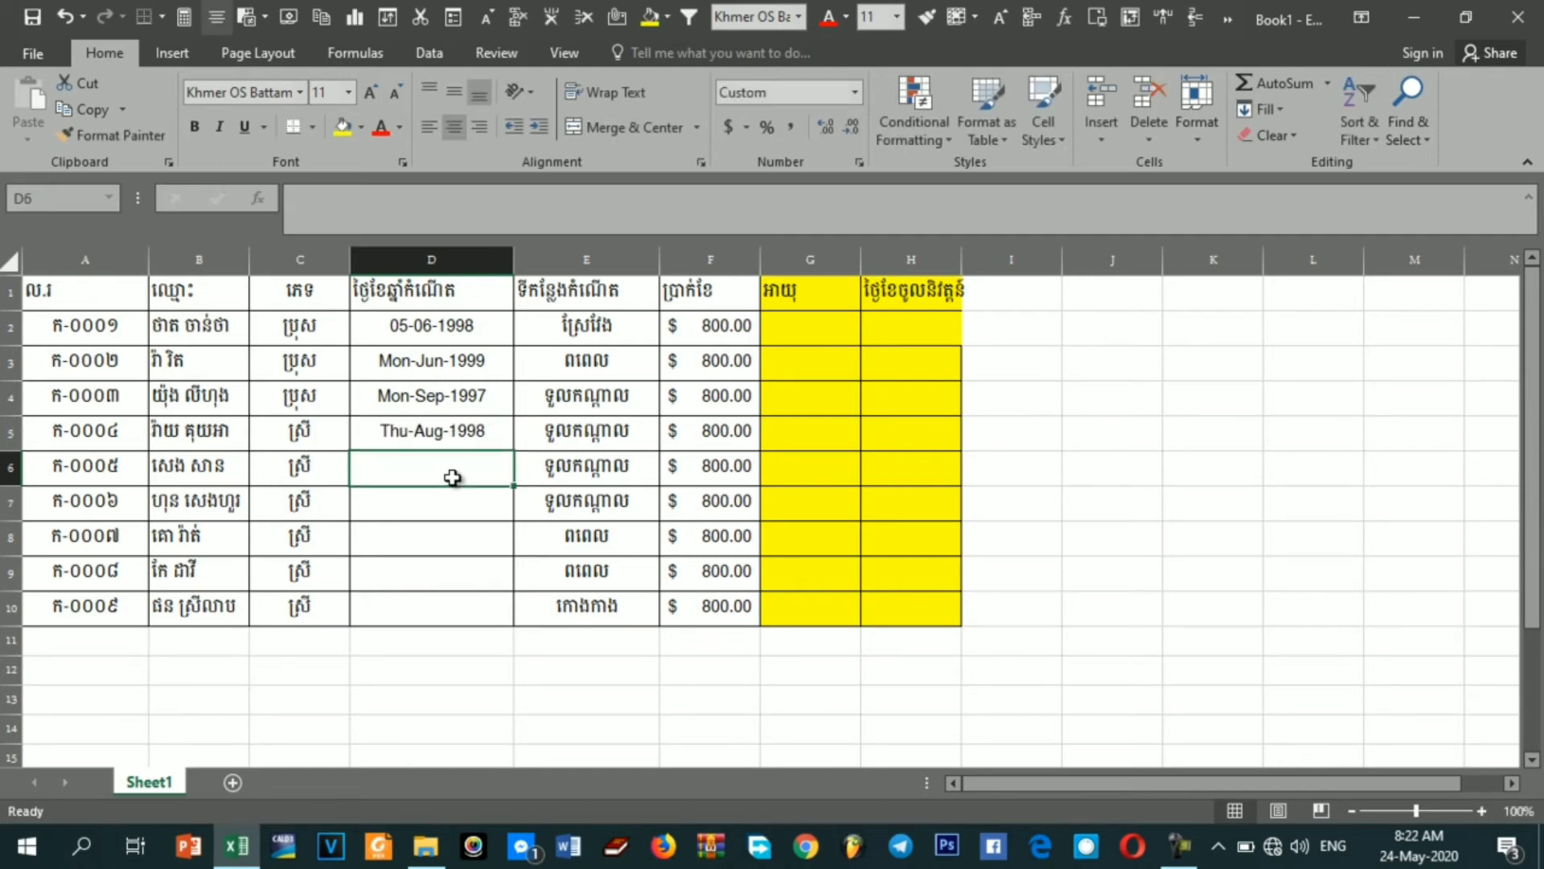
type("7-4-00 8-7-98 5-5-99")
key("Return")
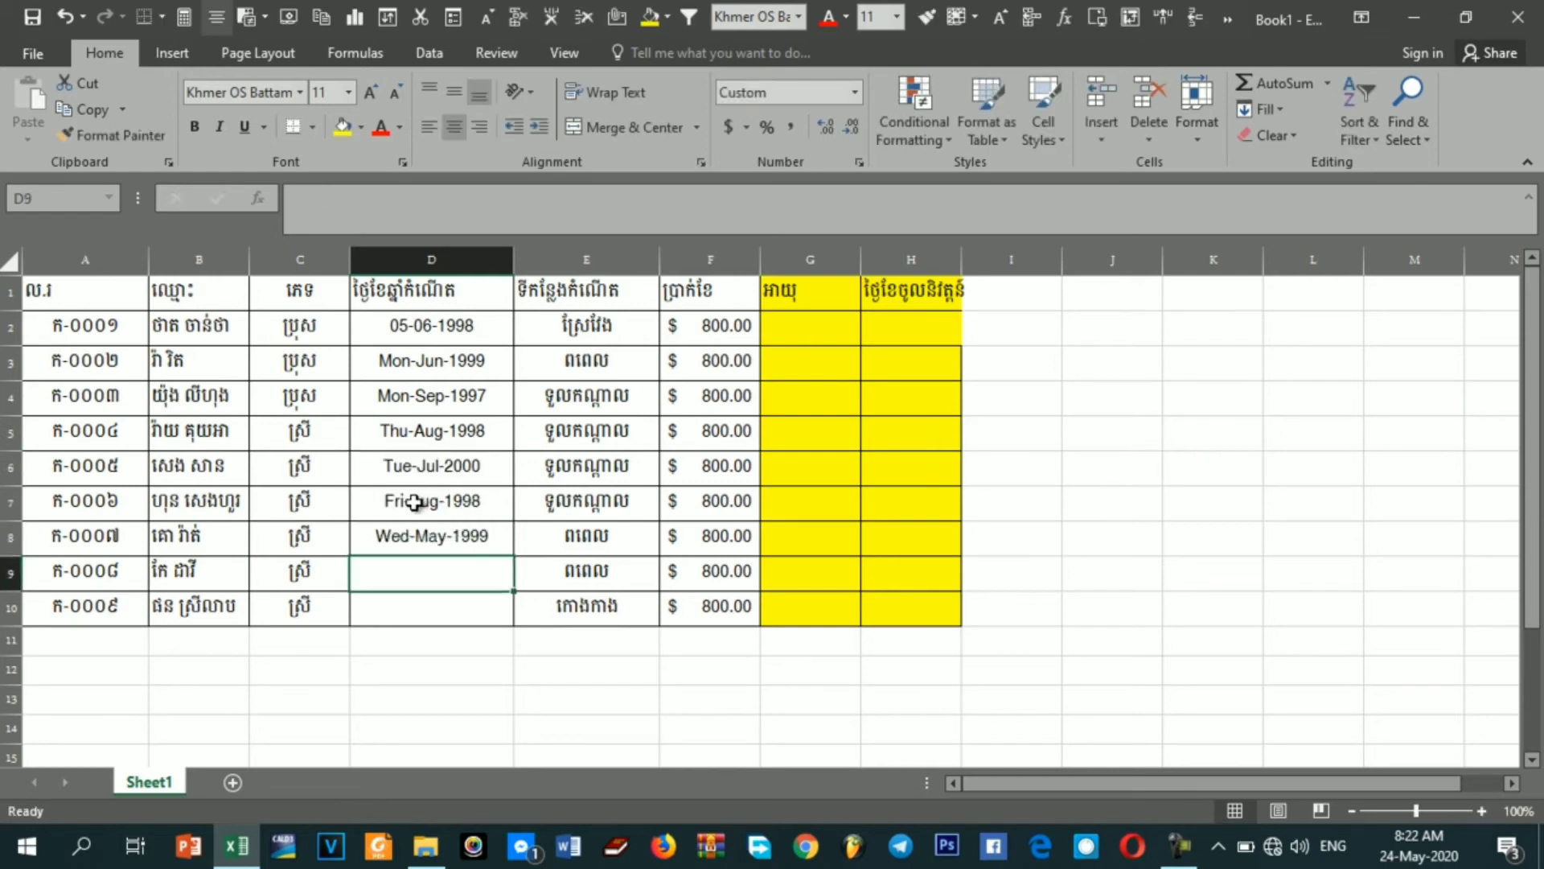
type("3-9")
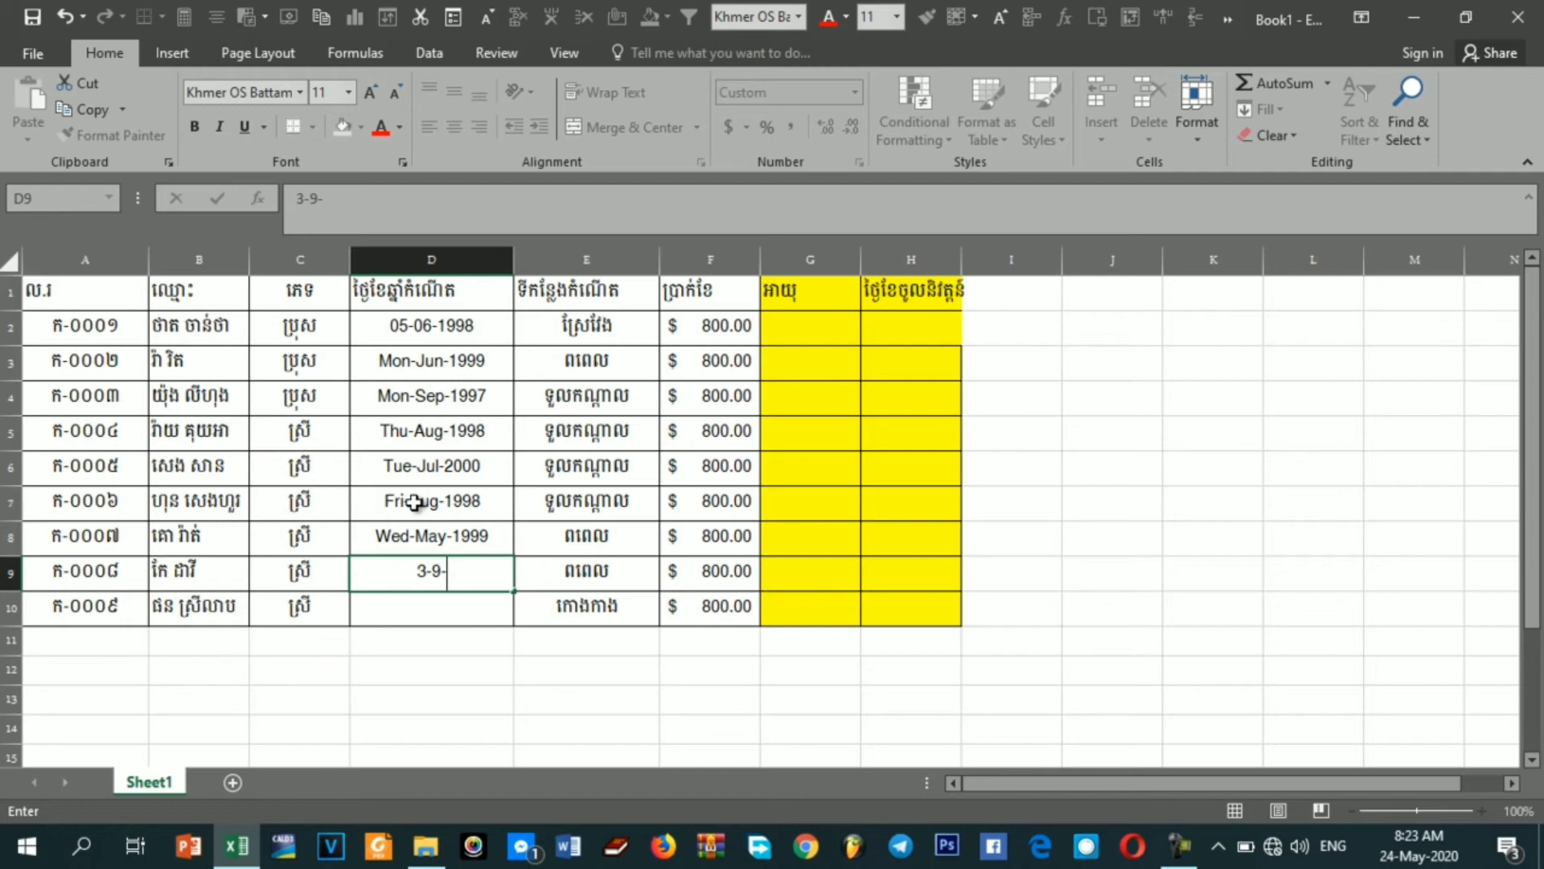
type("-97")
key("Return")
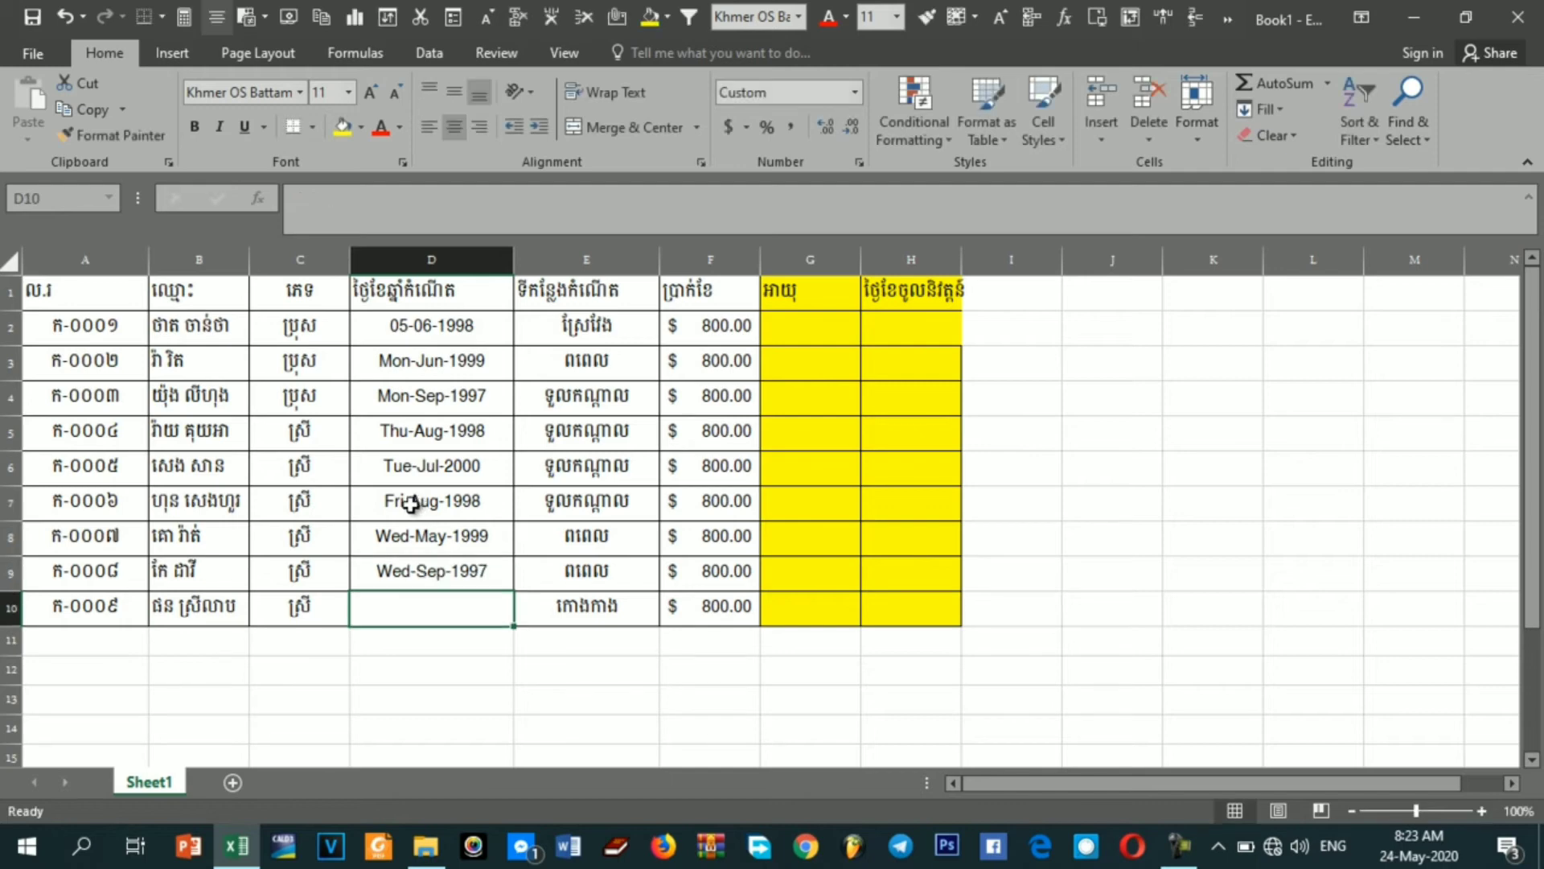
type("9-9-")
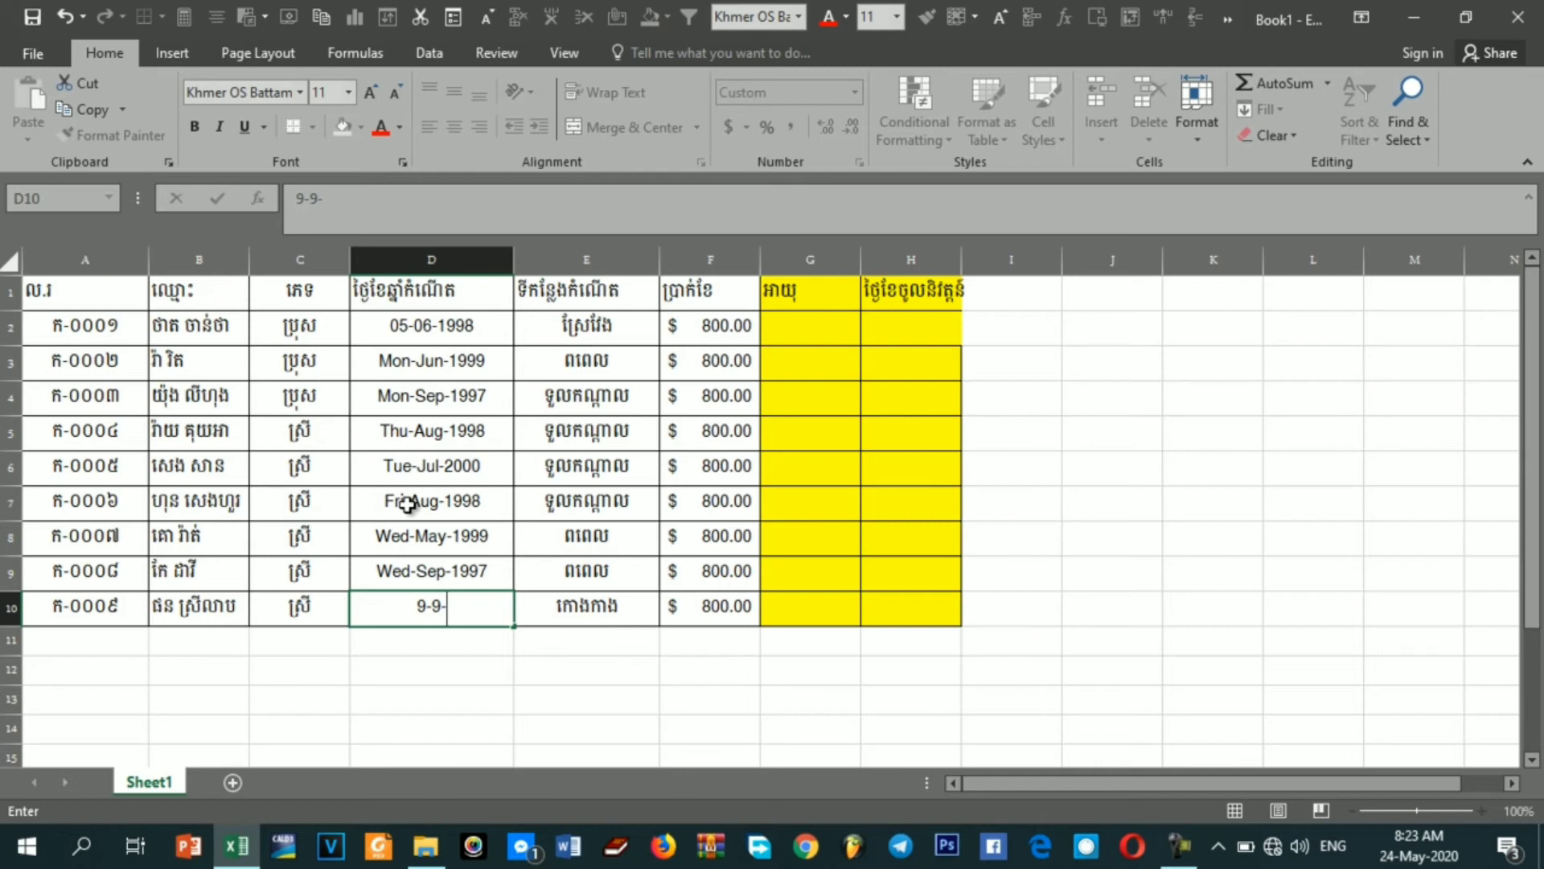
type("99")
key("Return")
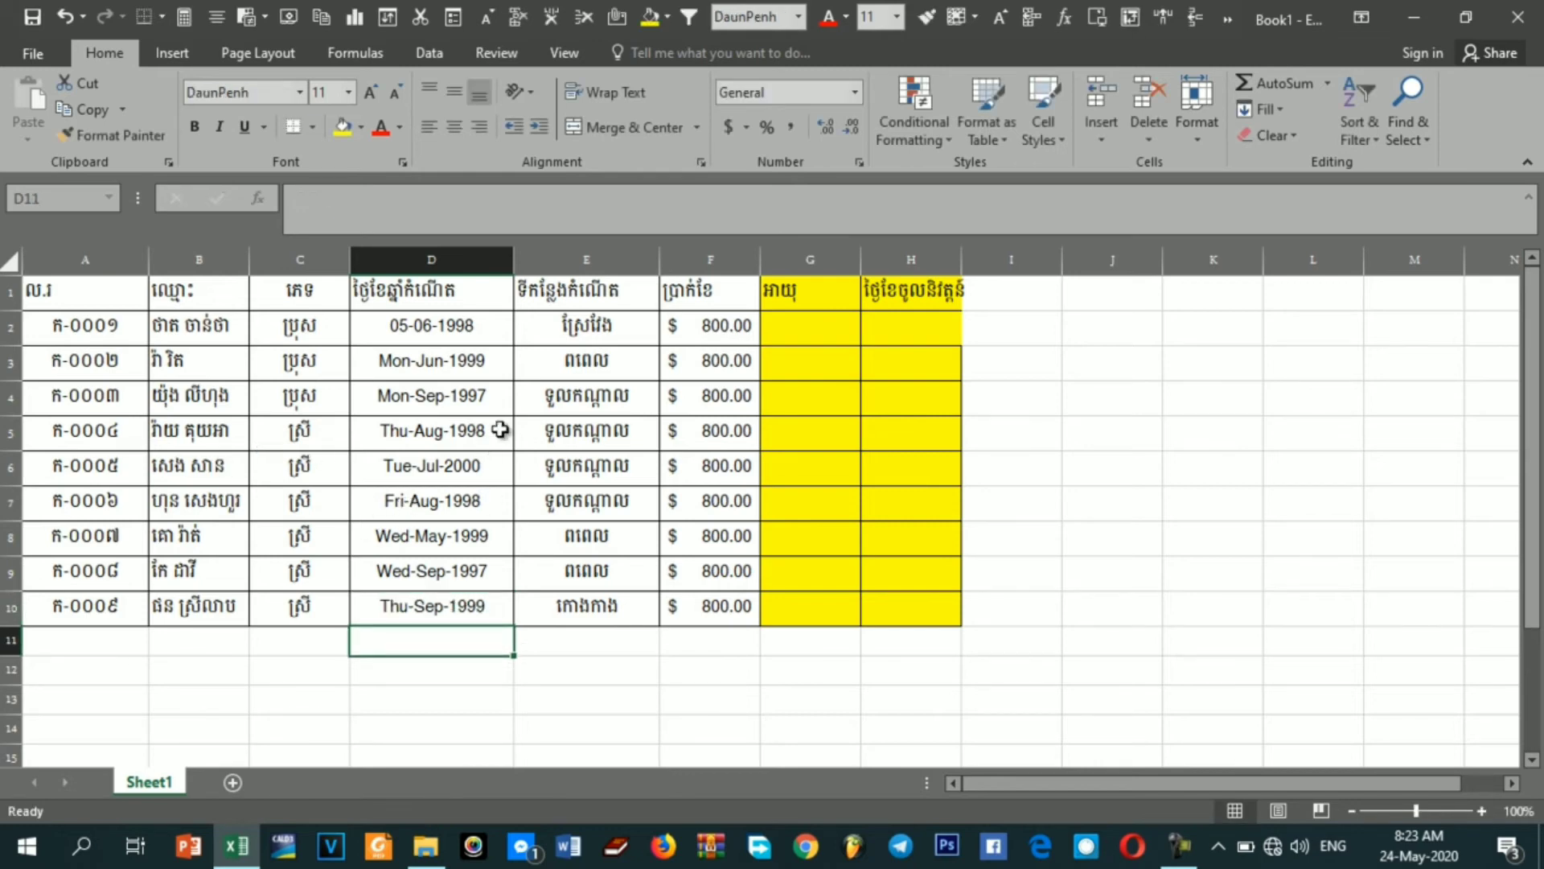
- Give D2:D10 the custom format ddd-mmmm-yyyy, showing dates like Fri-June-1998
left_click(565, 386)
left_click(432, 321)
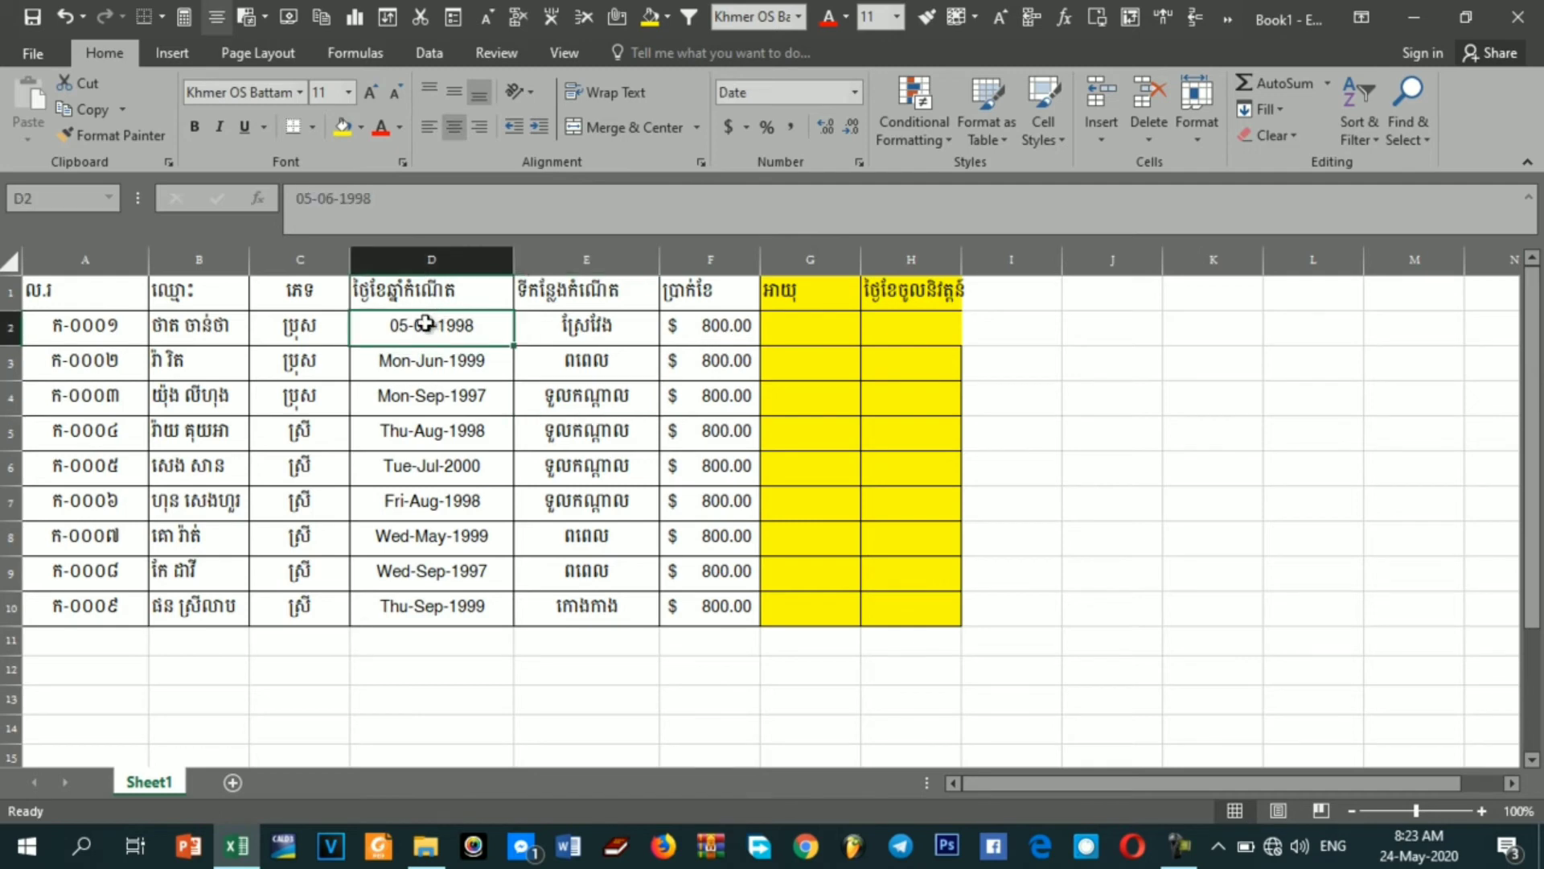
left_click_drag(426, 324, 421, 612)
right_click(421, 611)
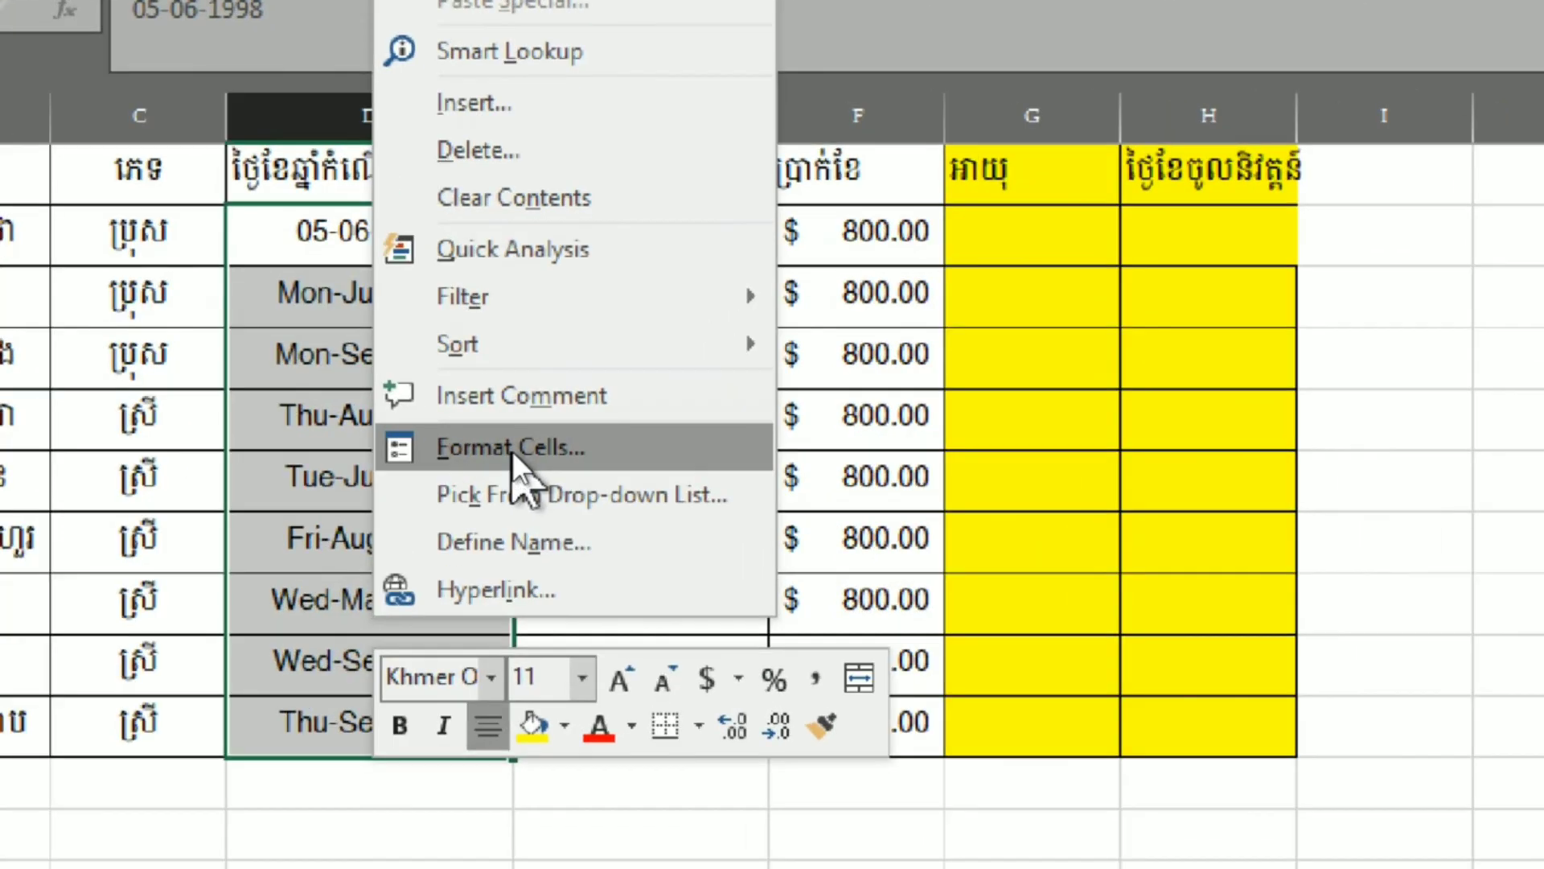
left_click(513, 449)
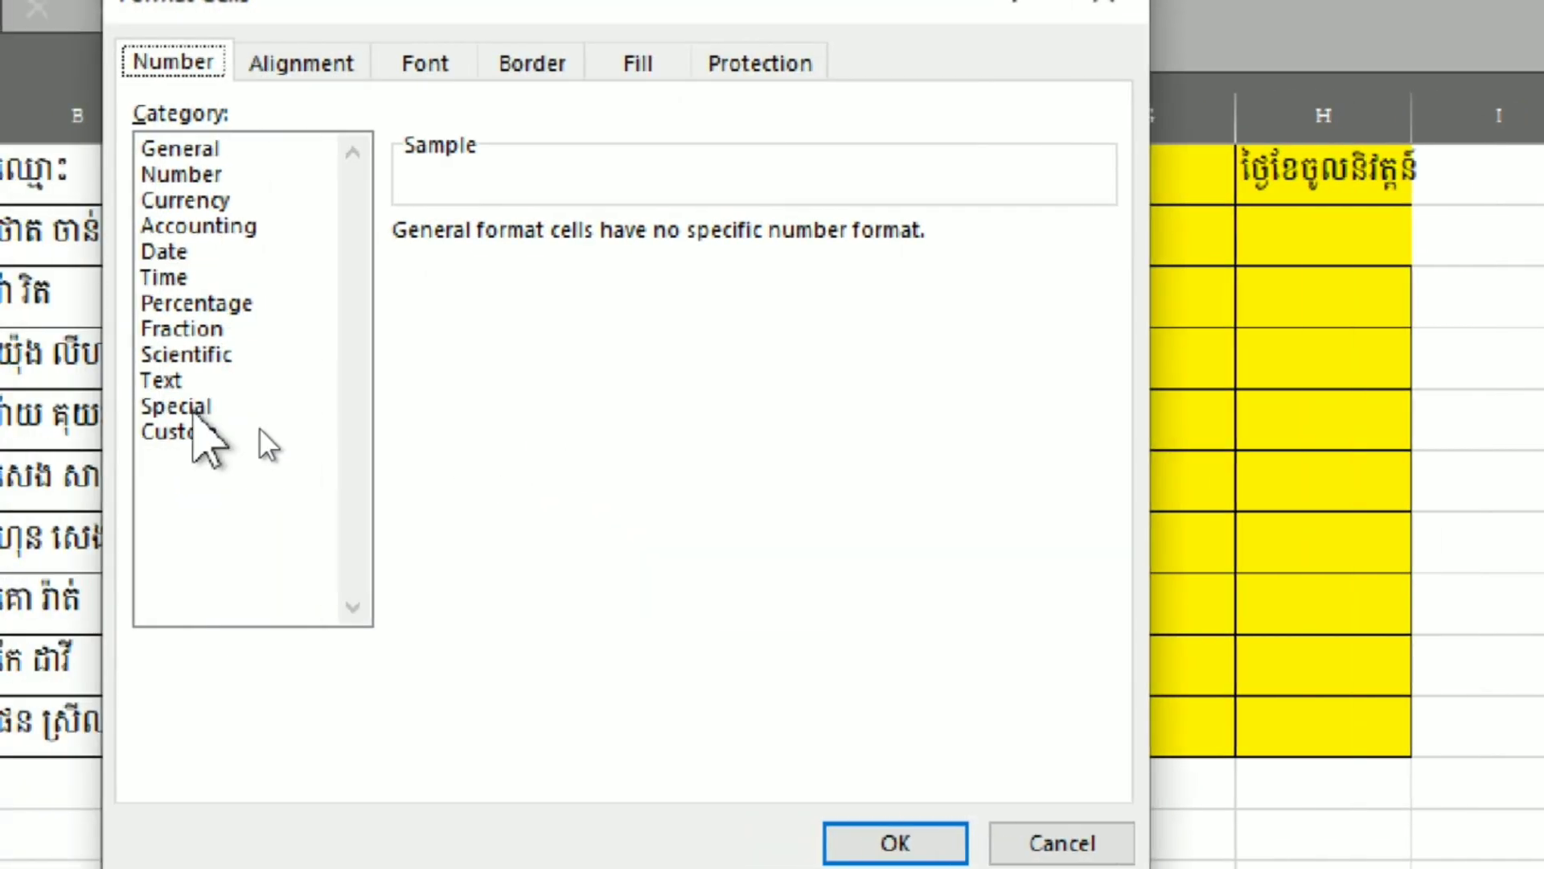
left_click(246, 438)
left_click(521, 270)
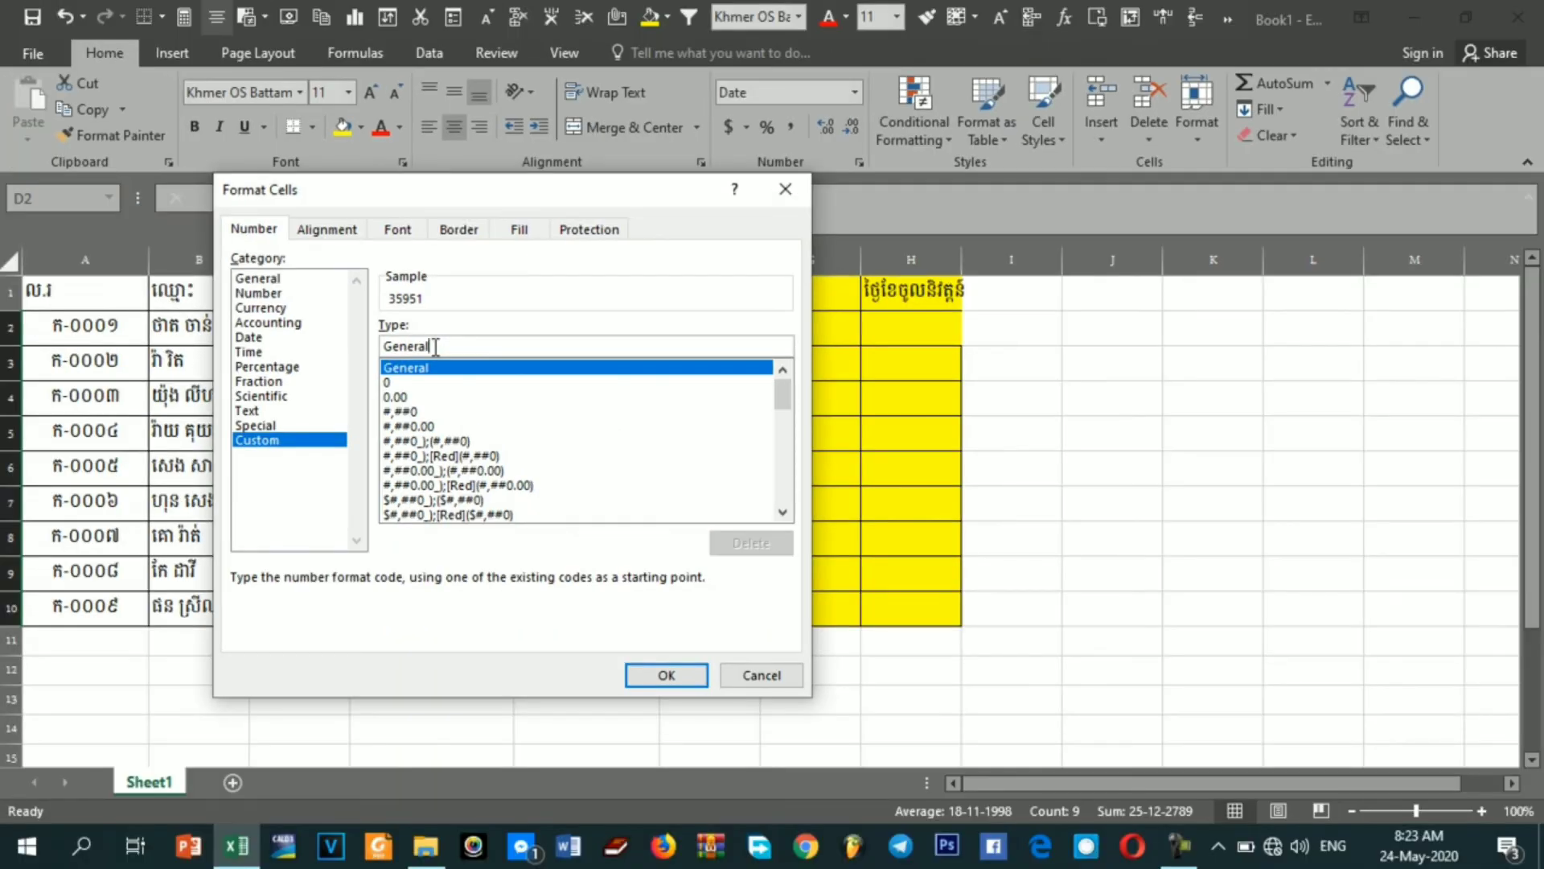
key("BackSpace")
key("BackSpace")
key("BackSpace")
key("BackSpace")
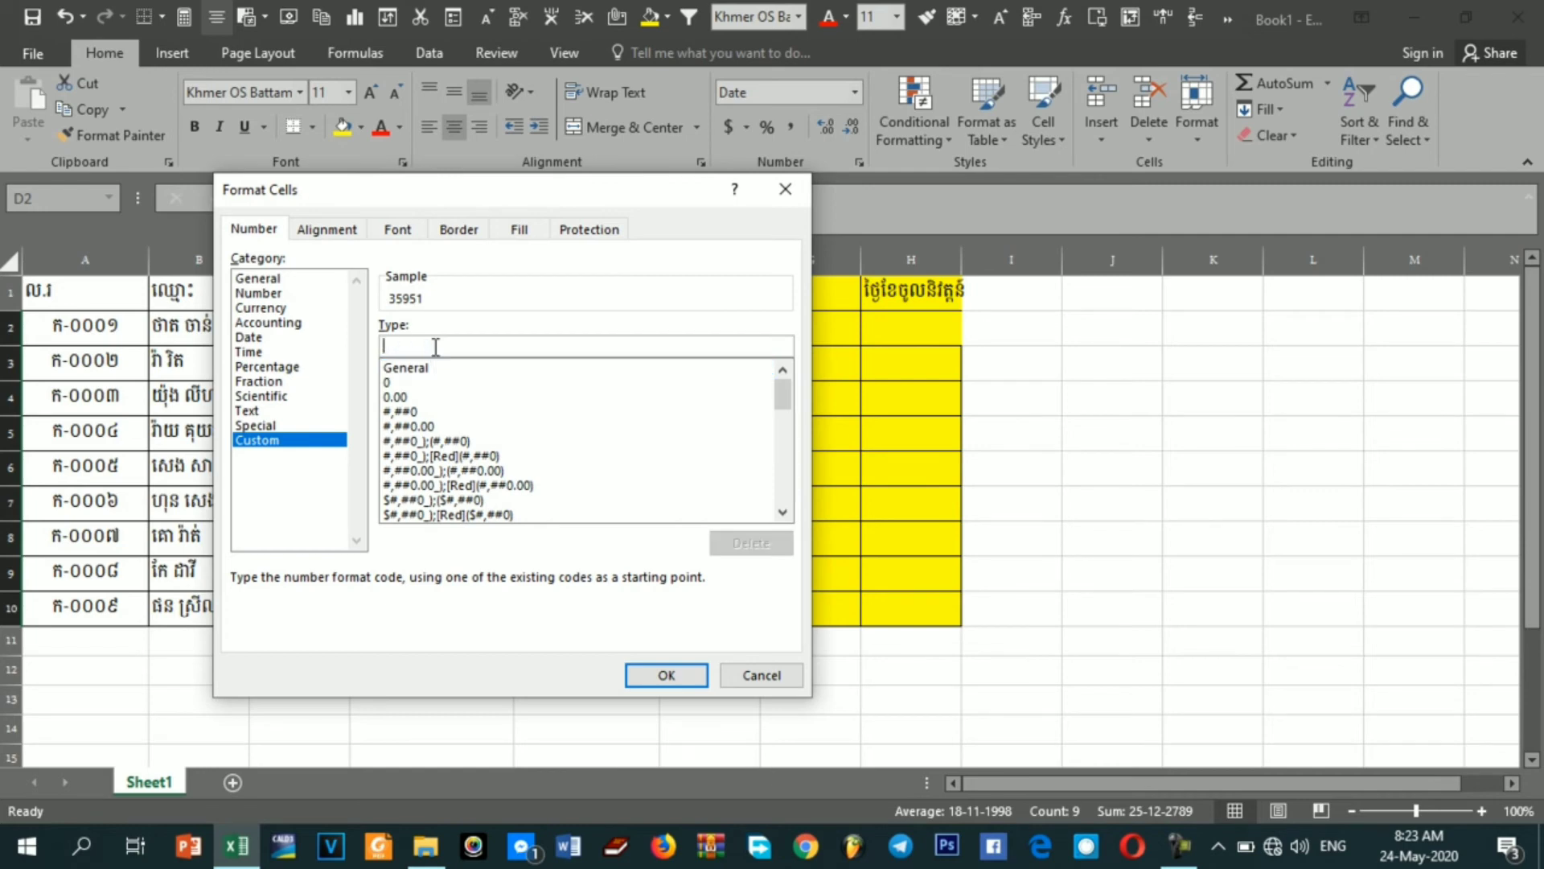
type("dd")
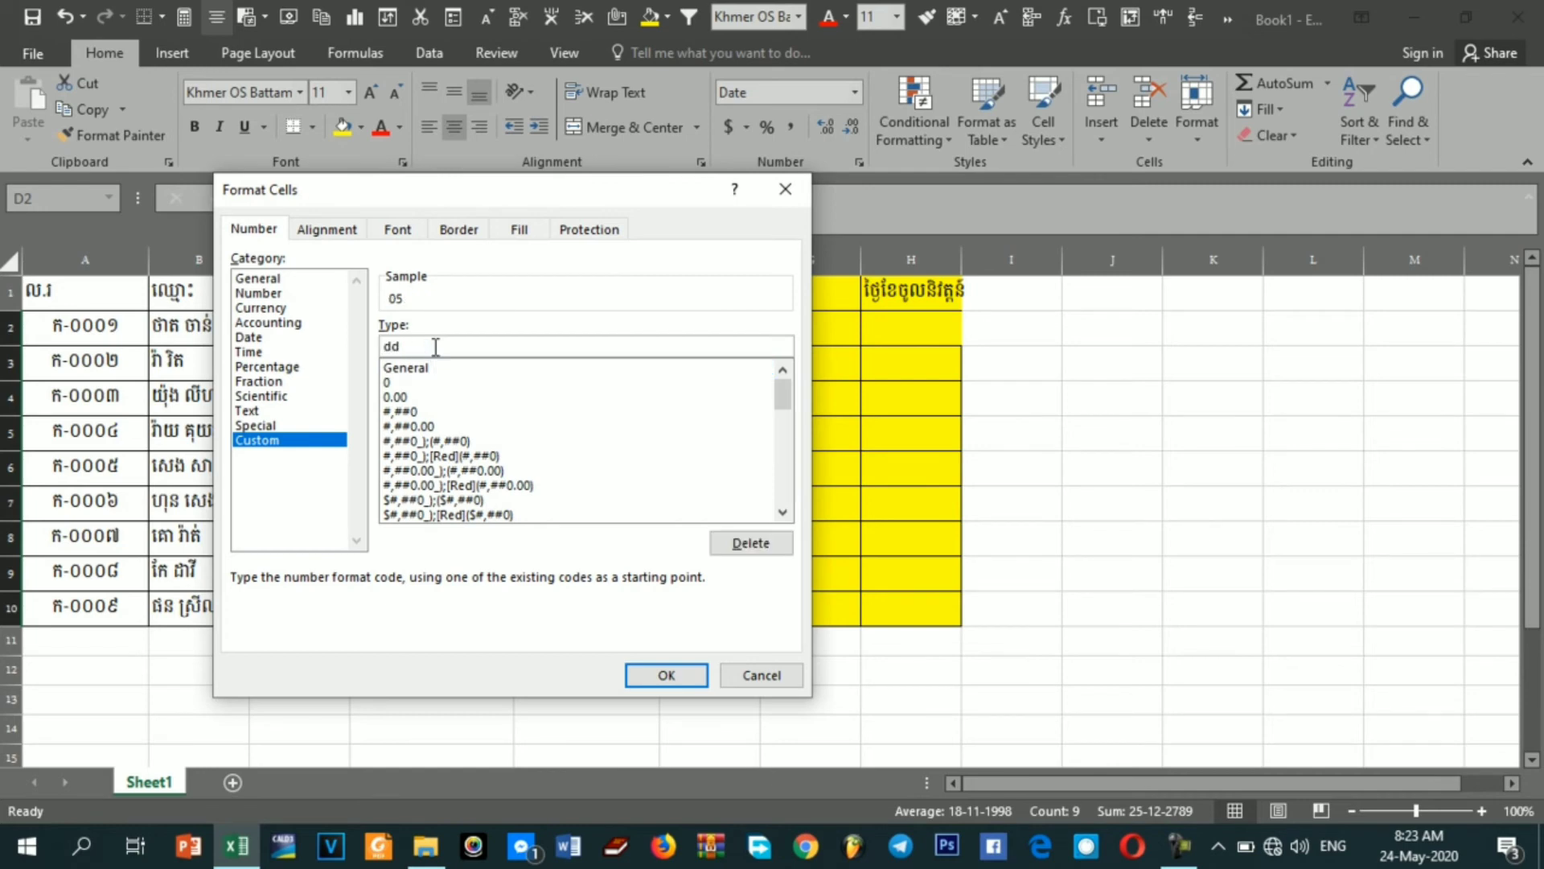
type("d")
type("-mmmm-yyyy")
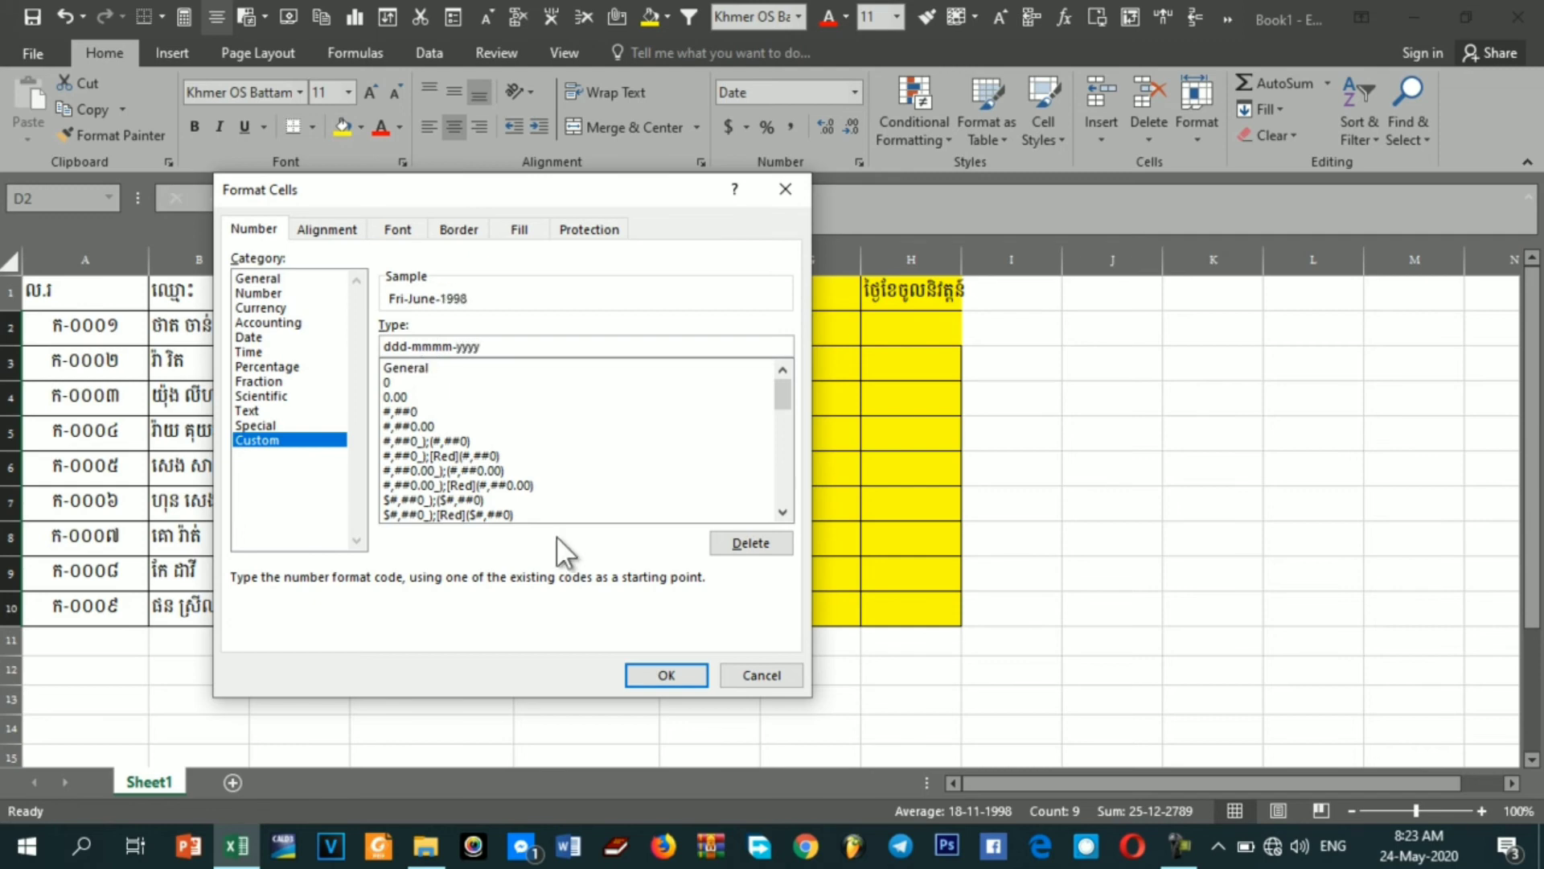
left_click(652, 678)
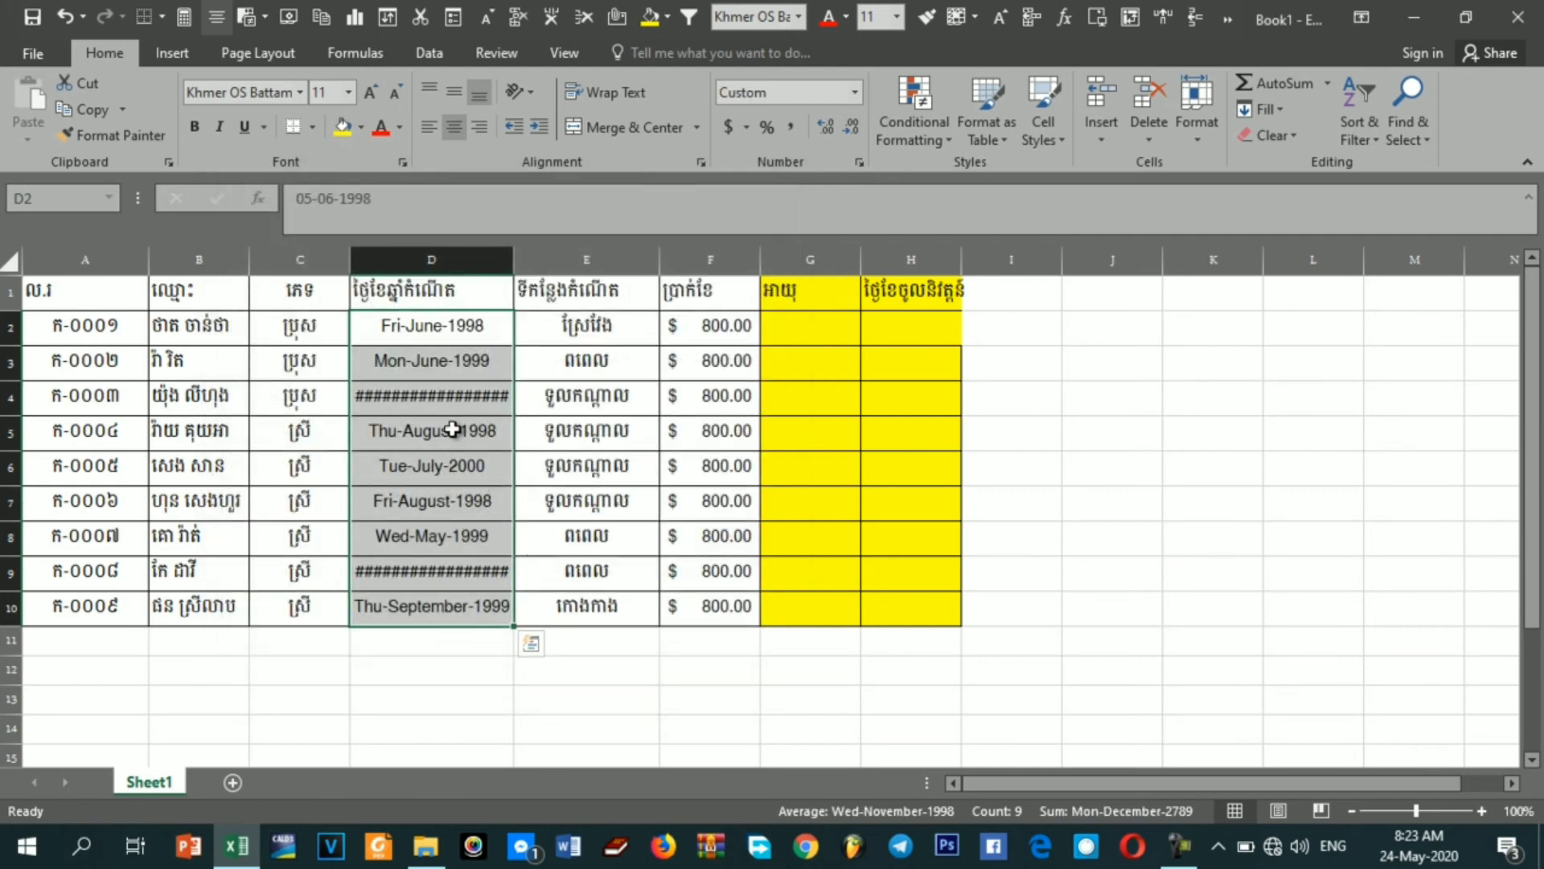
- Widen column D until no #### remains in the date cells
left_click_drag(514, 259, 576, 258)
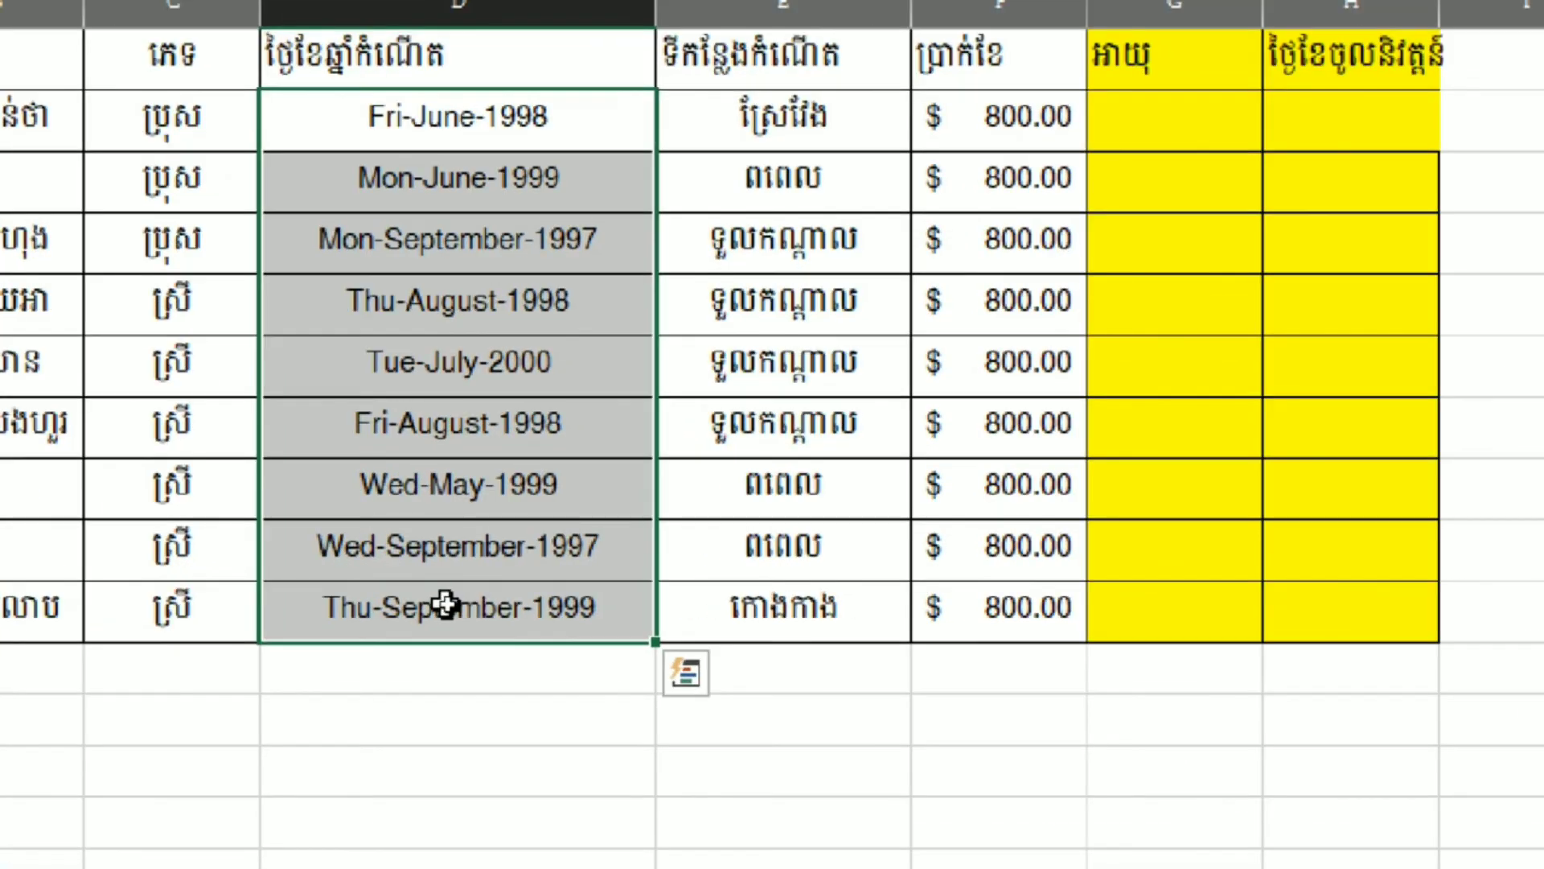
key("ctrl+q")
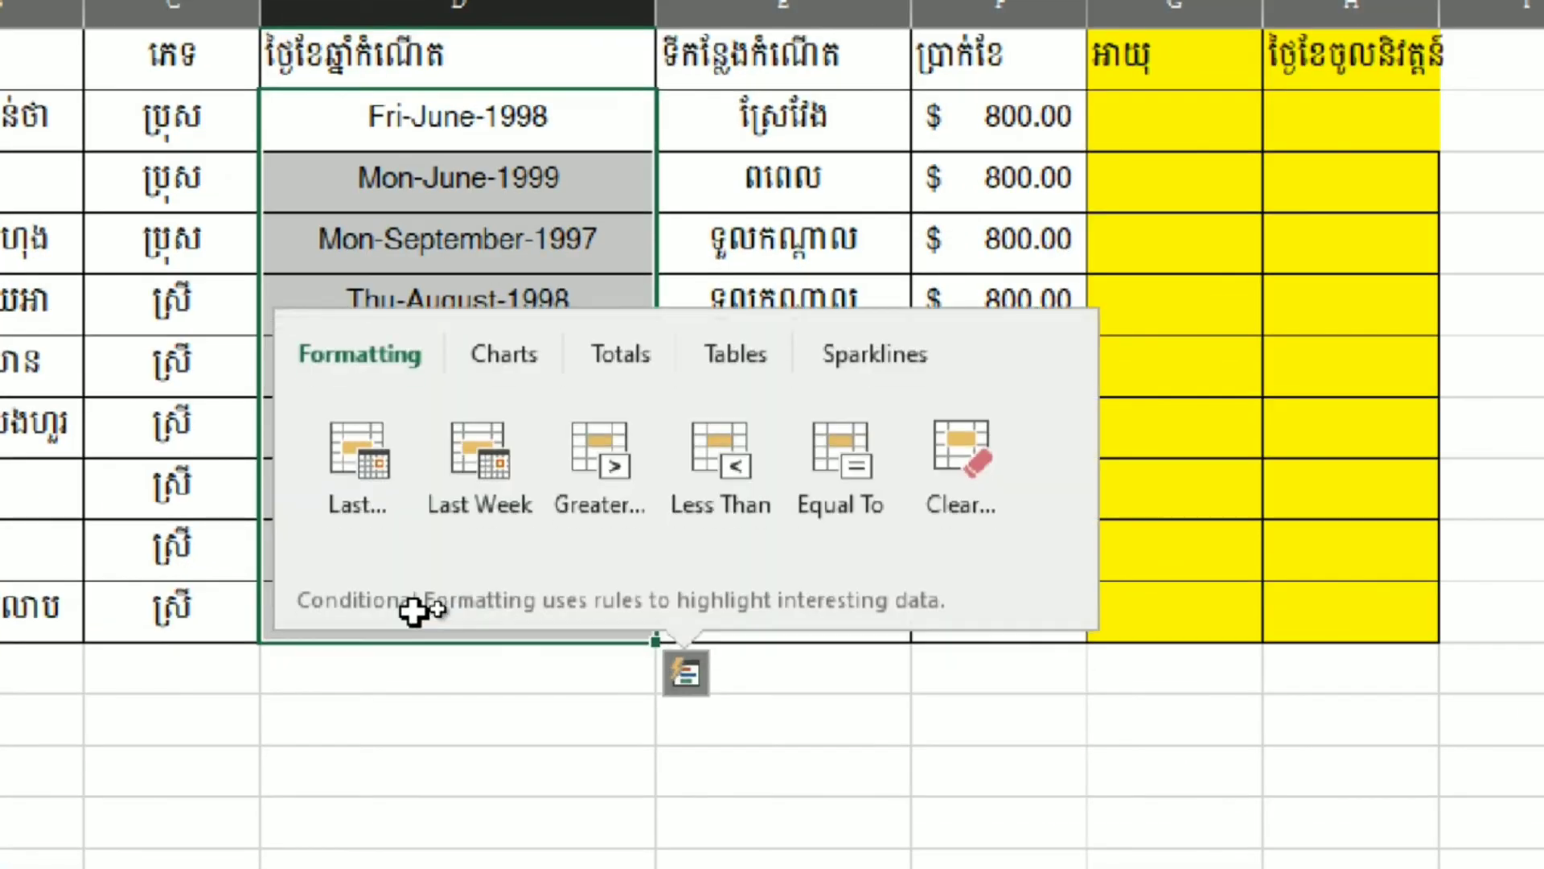
left_click(469, 197)
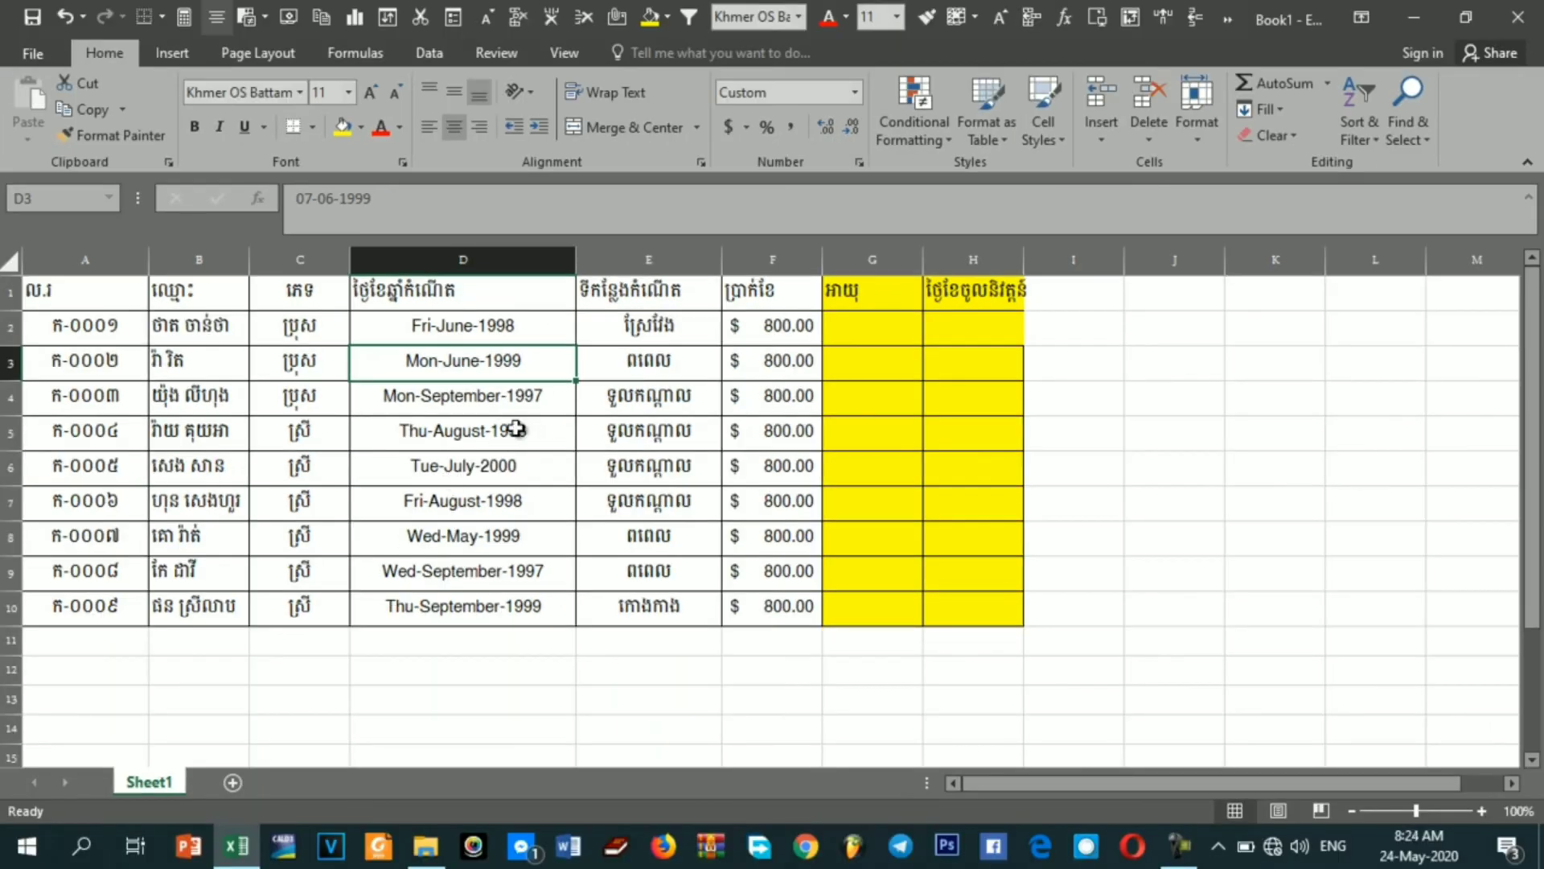
- Check the stored birth dates in cells D2 through D9
left_click(510, 326)
left_click(496, 359)
left_click(491, 396)
left_click(493, 354)
left_click(510, 332)
left_click(493, 400)
left_click(503, 477)
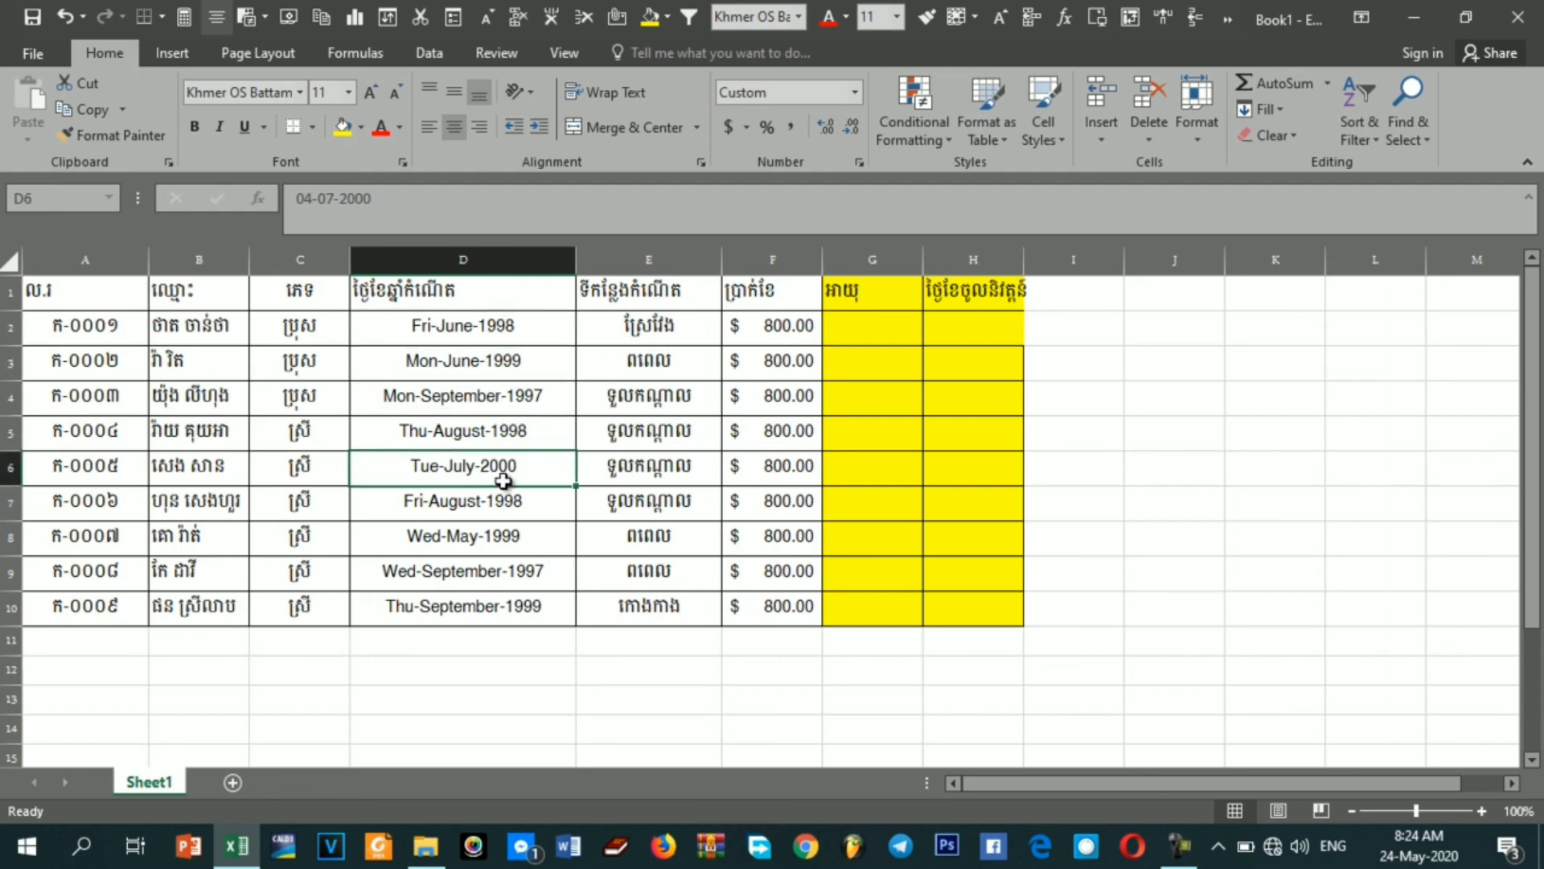
left_click(485, 336)
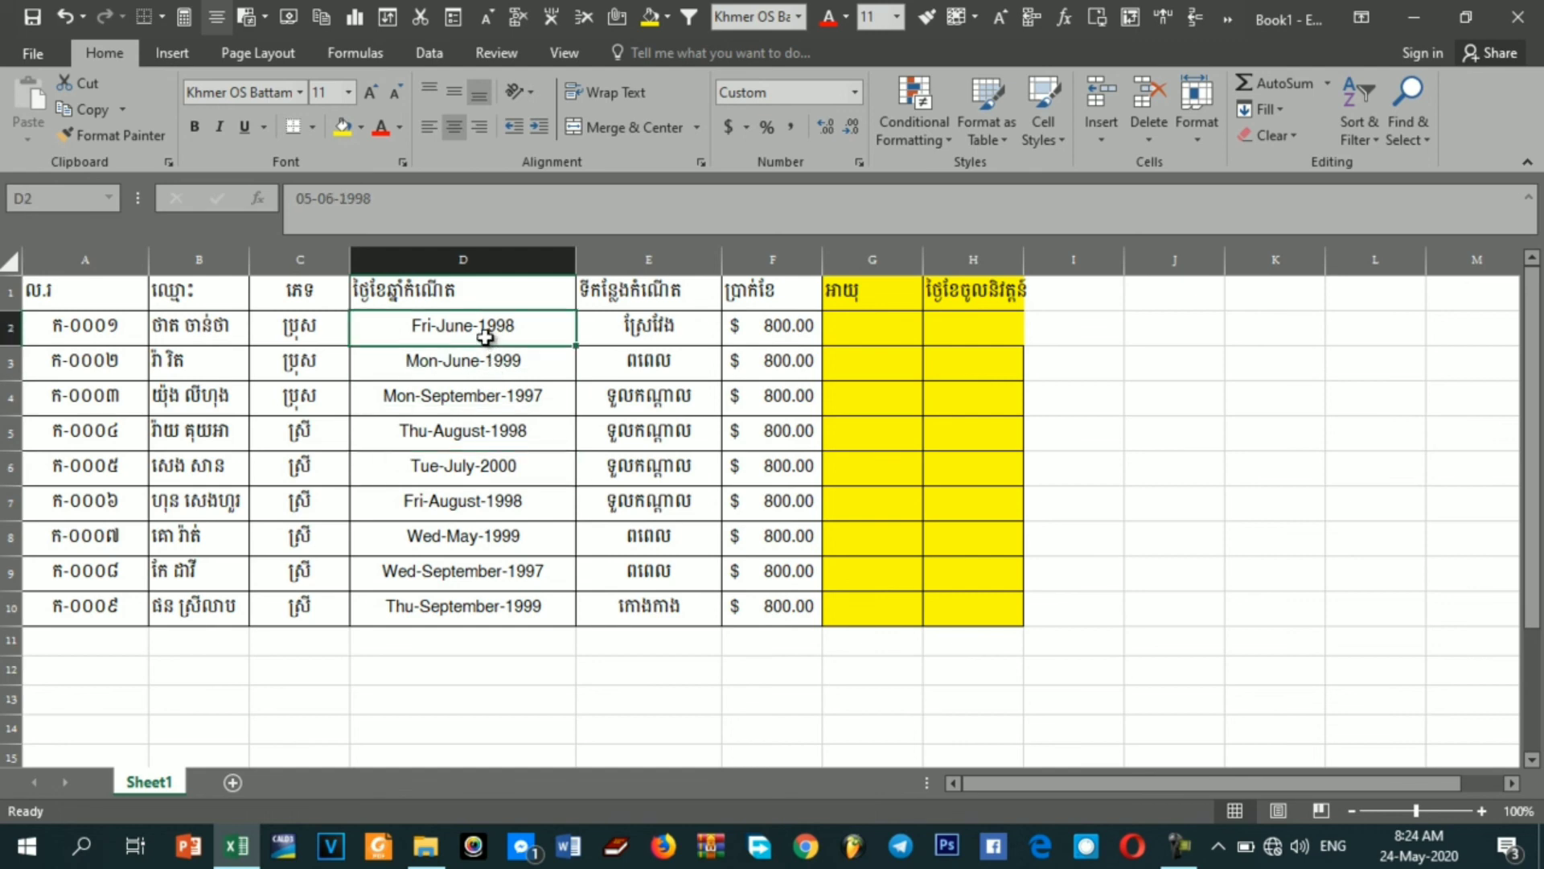
left_click(480, 443)
left_click(493, 515)
left_click(488, 569)
left_click(451, 325)
left_click(458, 353)
left_click(460, 406)
left_click(465, 426)
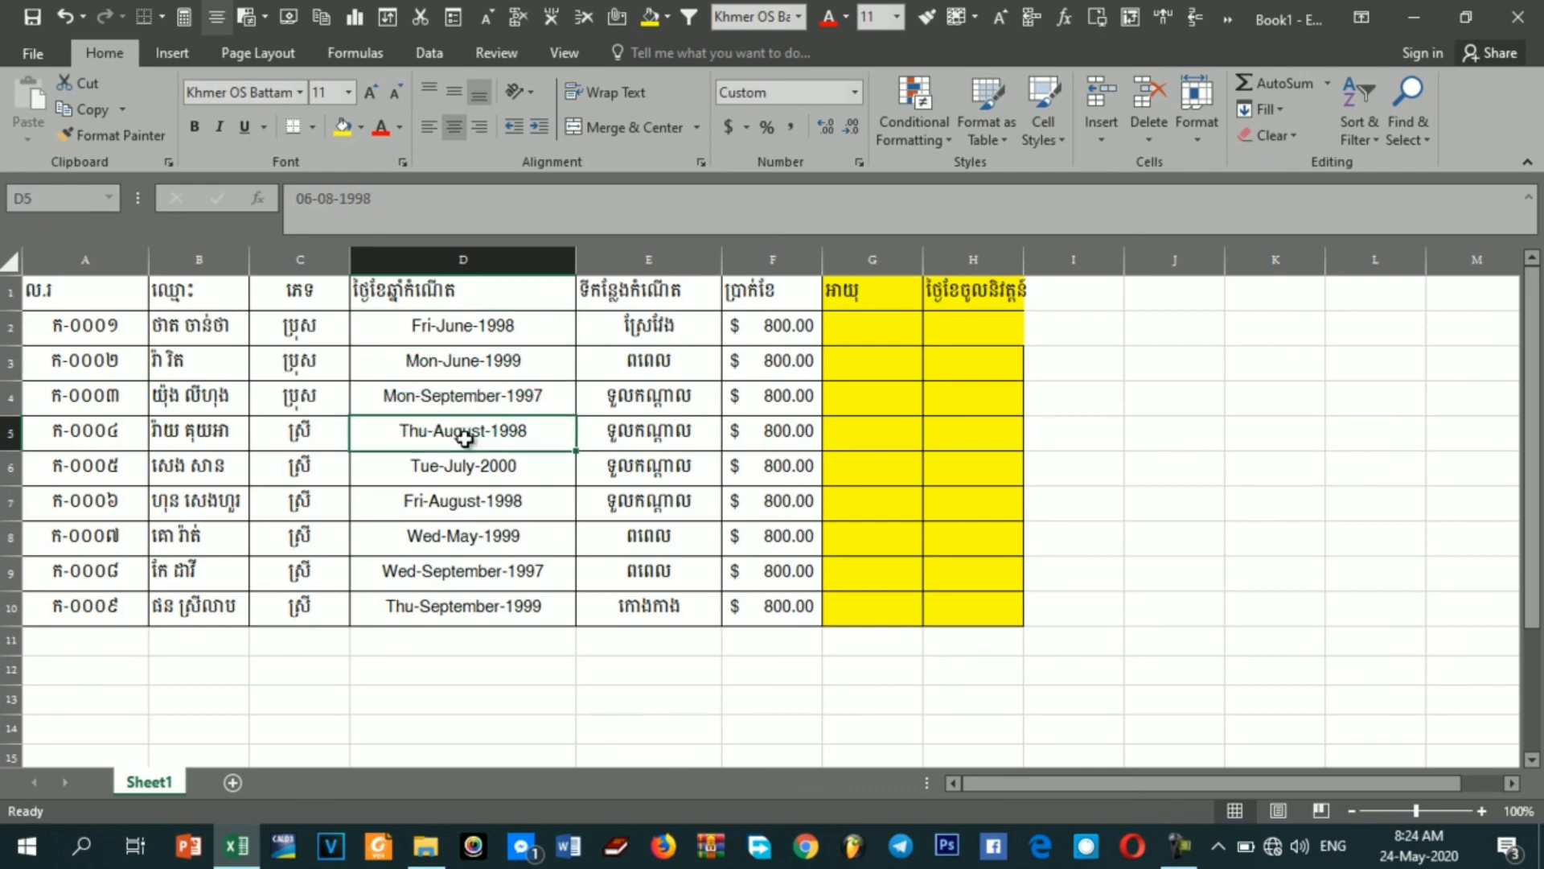